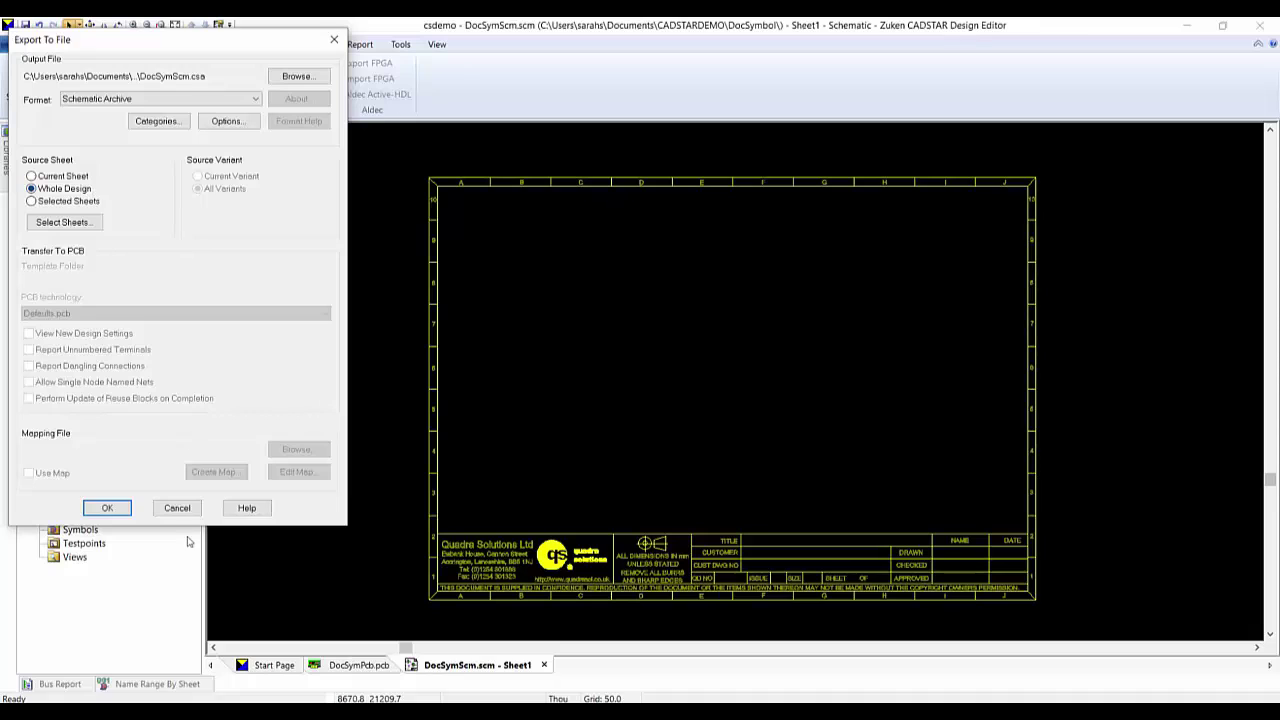
- Export the whole schematic design as the Schematic Archive DocSymScm.csa
click(108, 507)
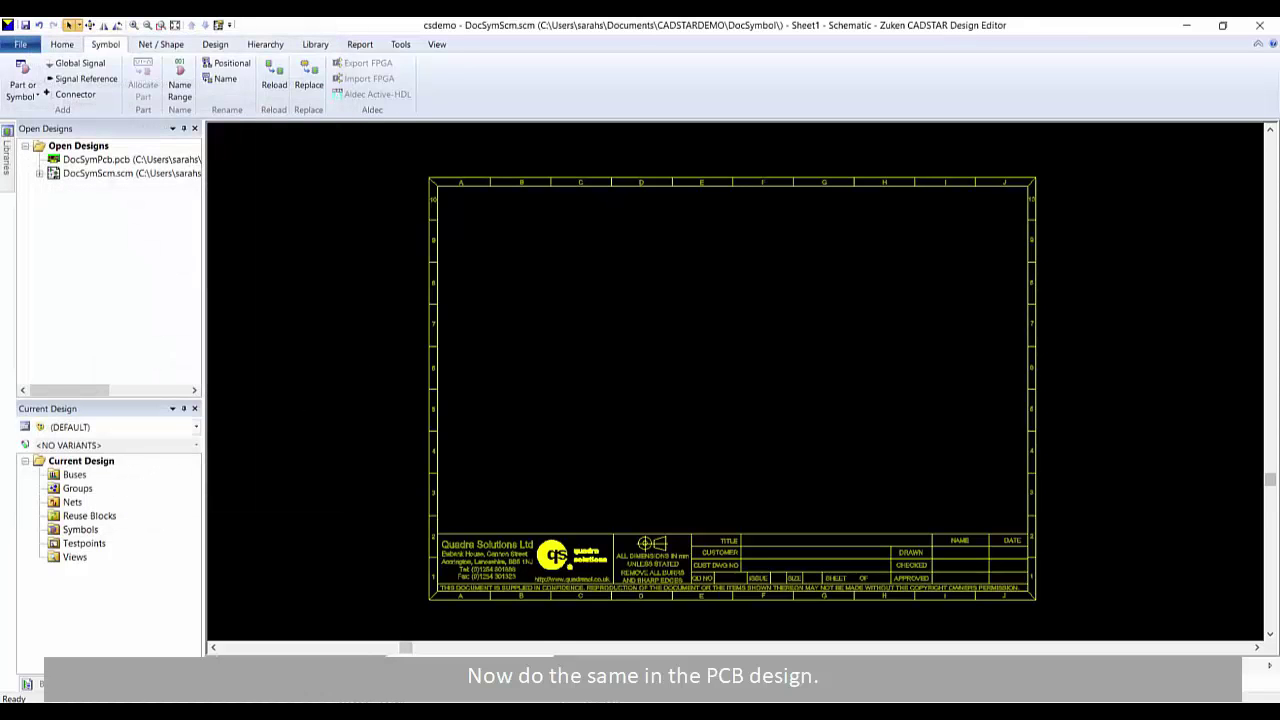
- Add the Antistatic Label documentation symbol to DocSymPcb.pcb, placing it just outside the drawing border beside zone 7
click(340, 663)
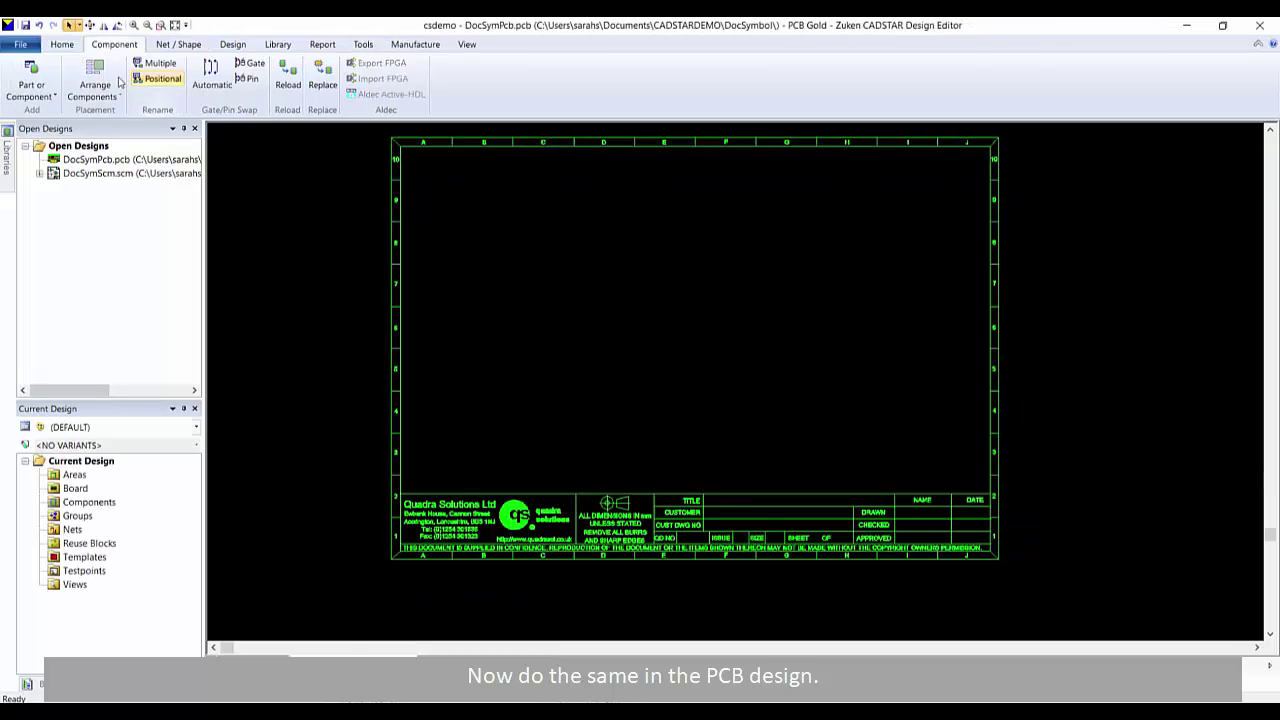
click(31, 88)
click(47, 158)
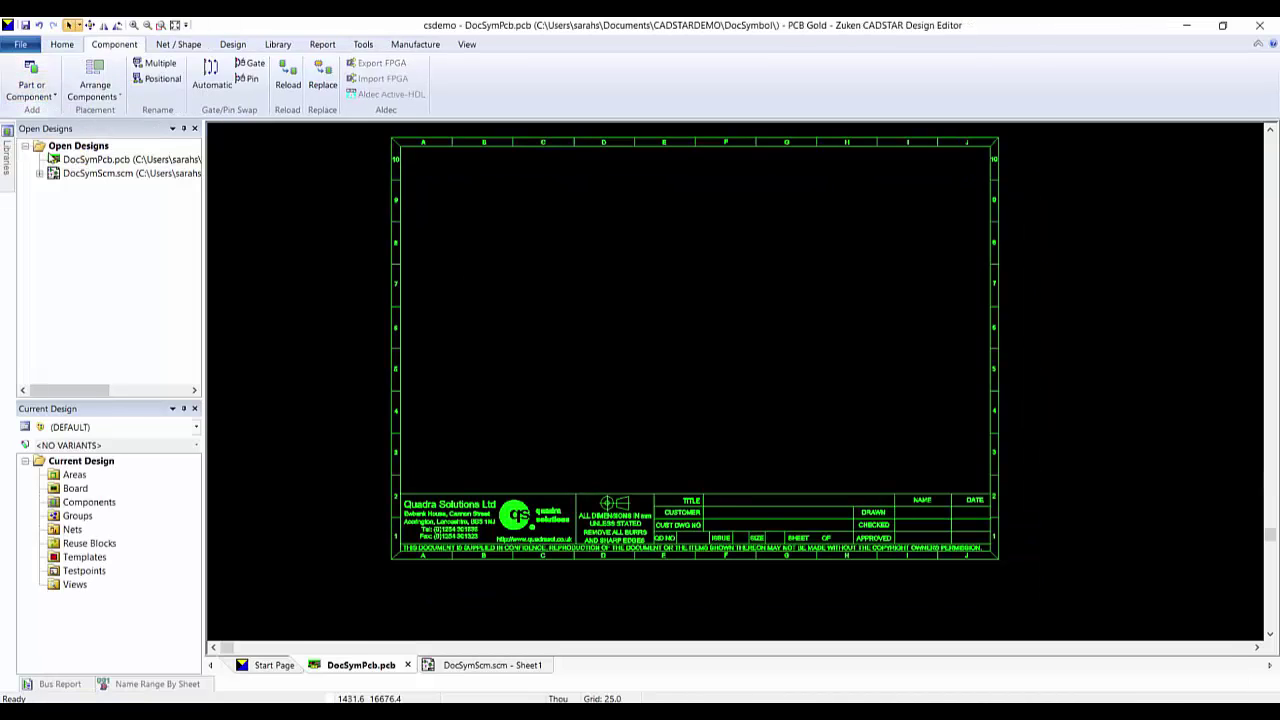
click(44, 118)
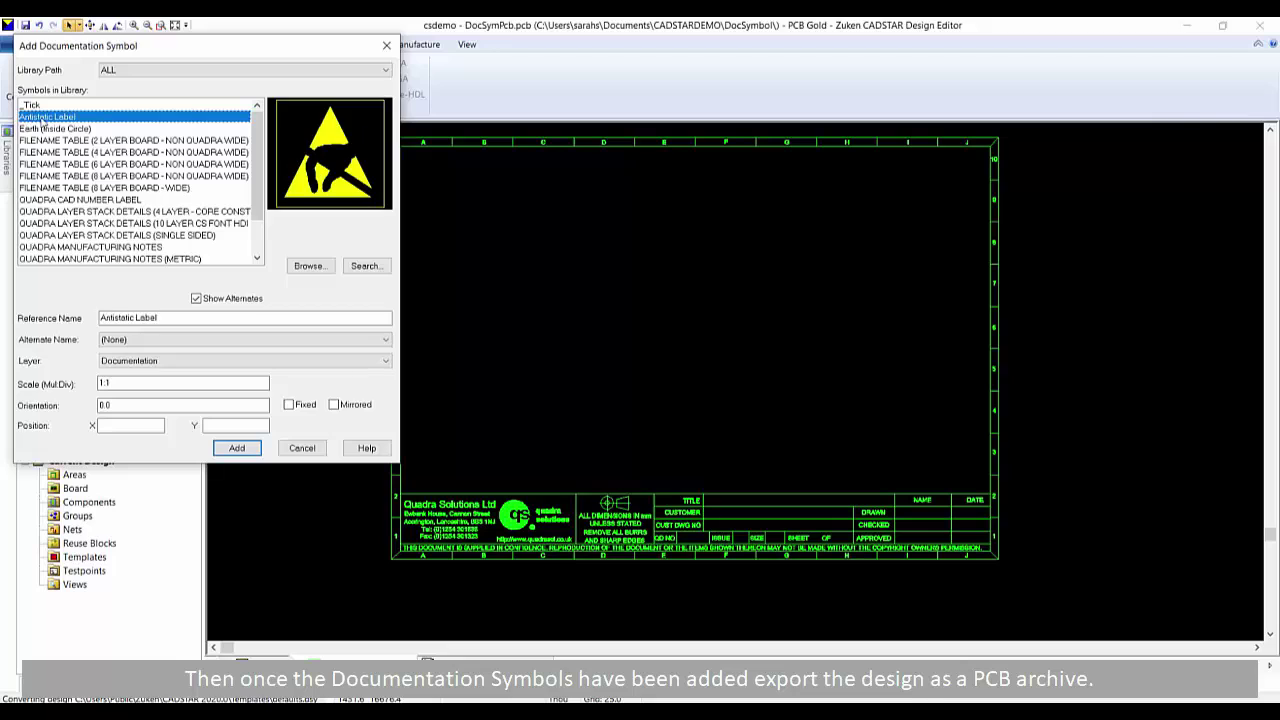
click(240, 452)
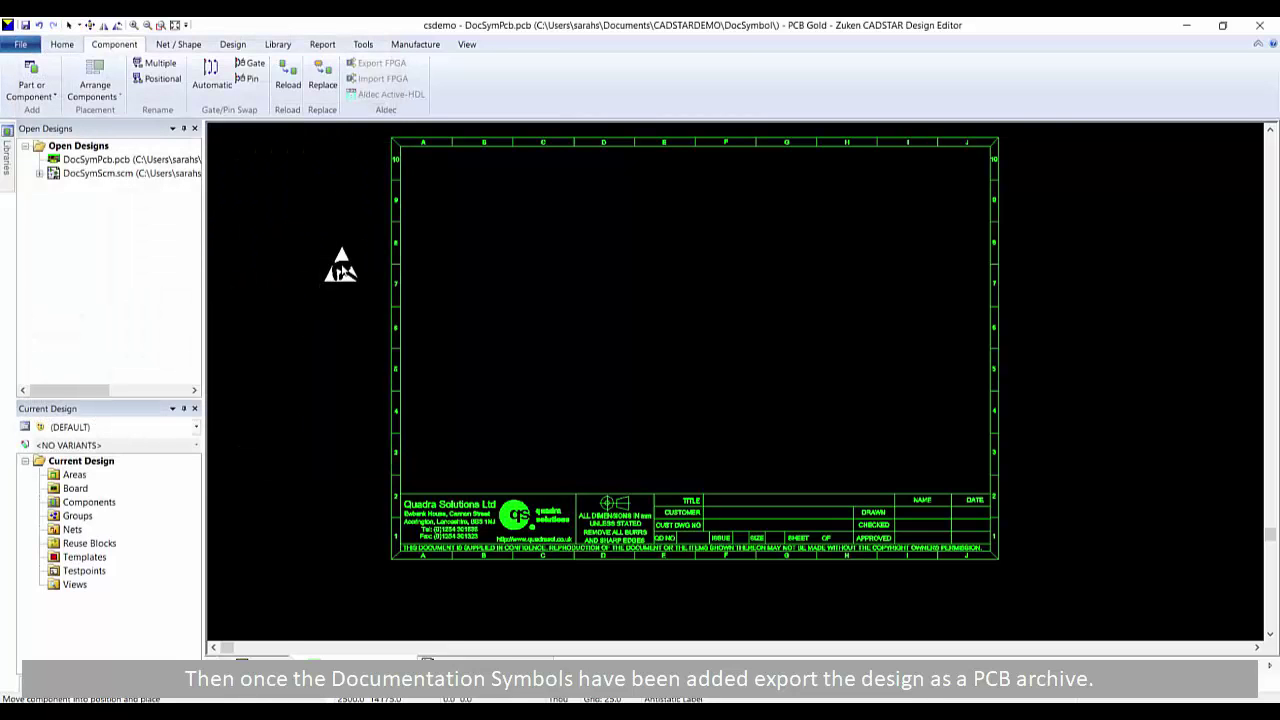
click(340, 268)
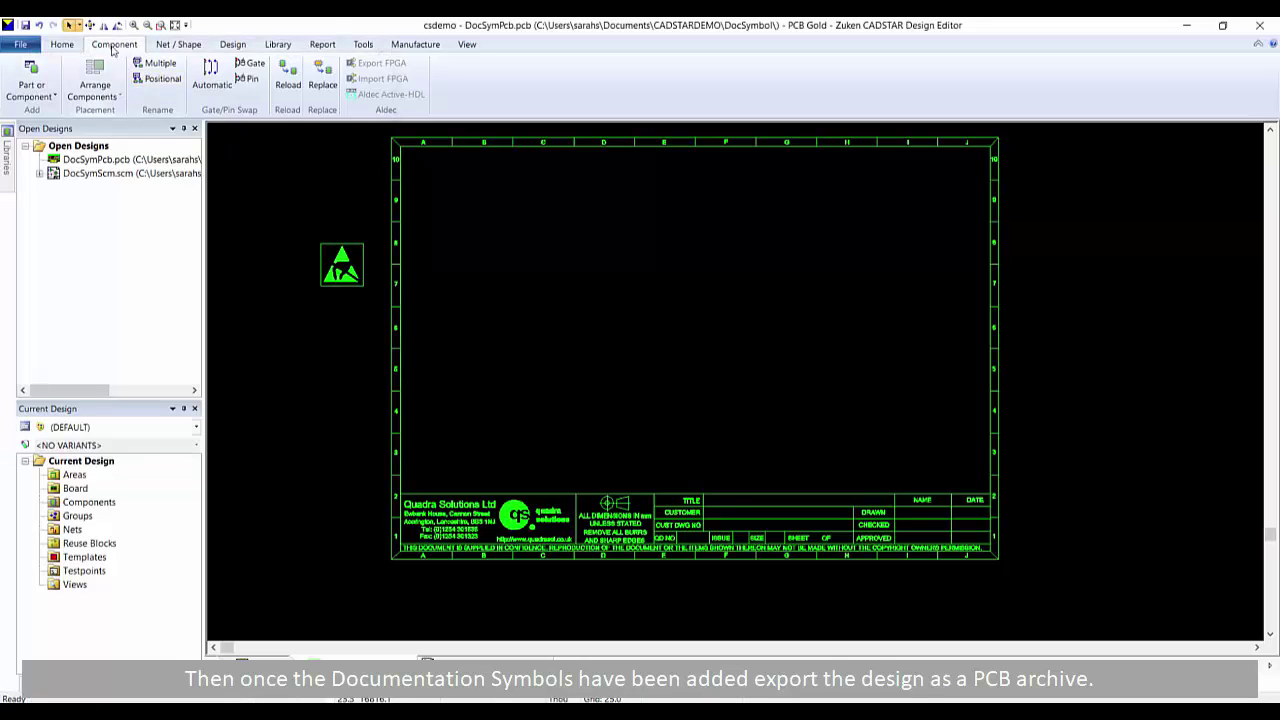
- Export the PCB design as the PCB Archive DocSymPcb.cpa
click(21, 45)
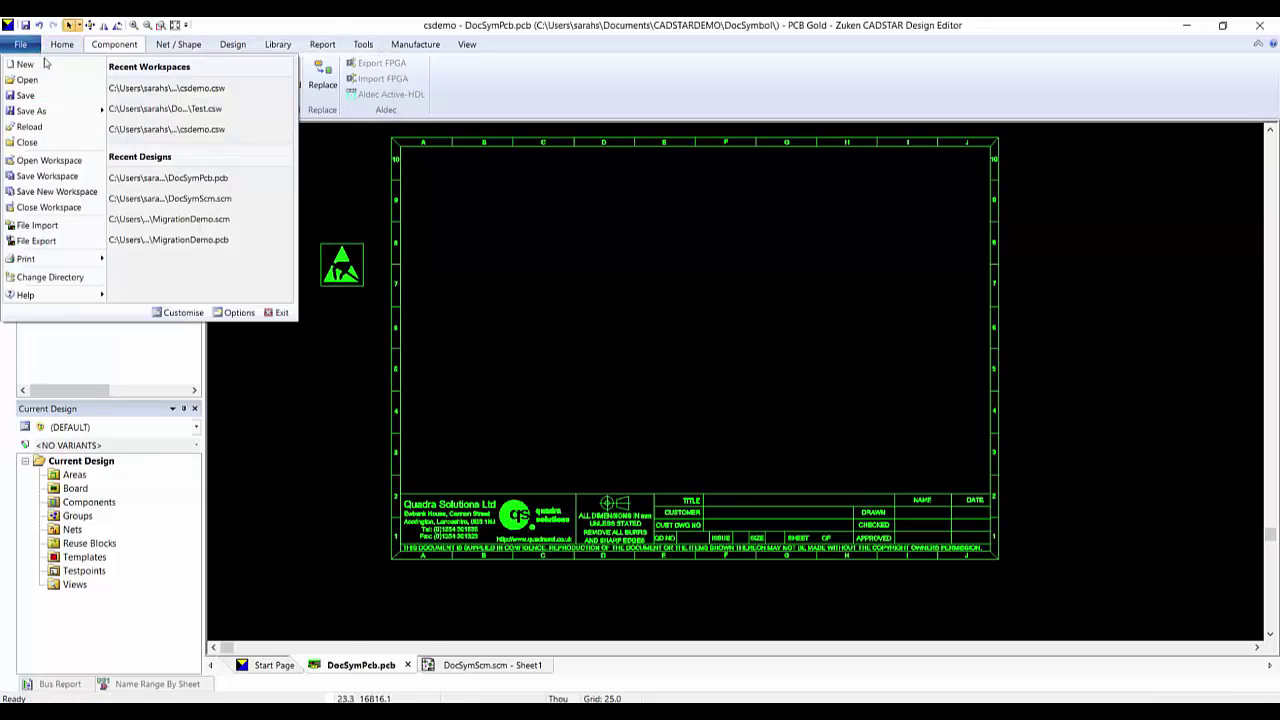
click(40, 241)
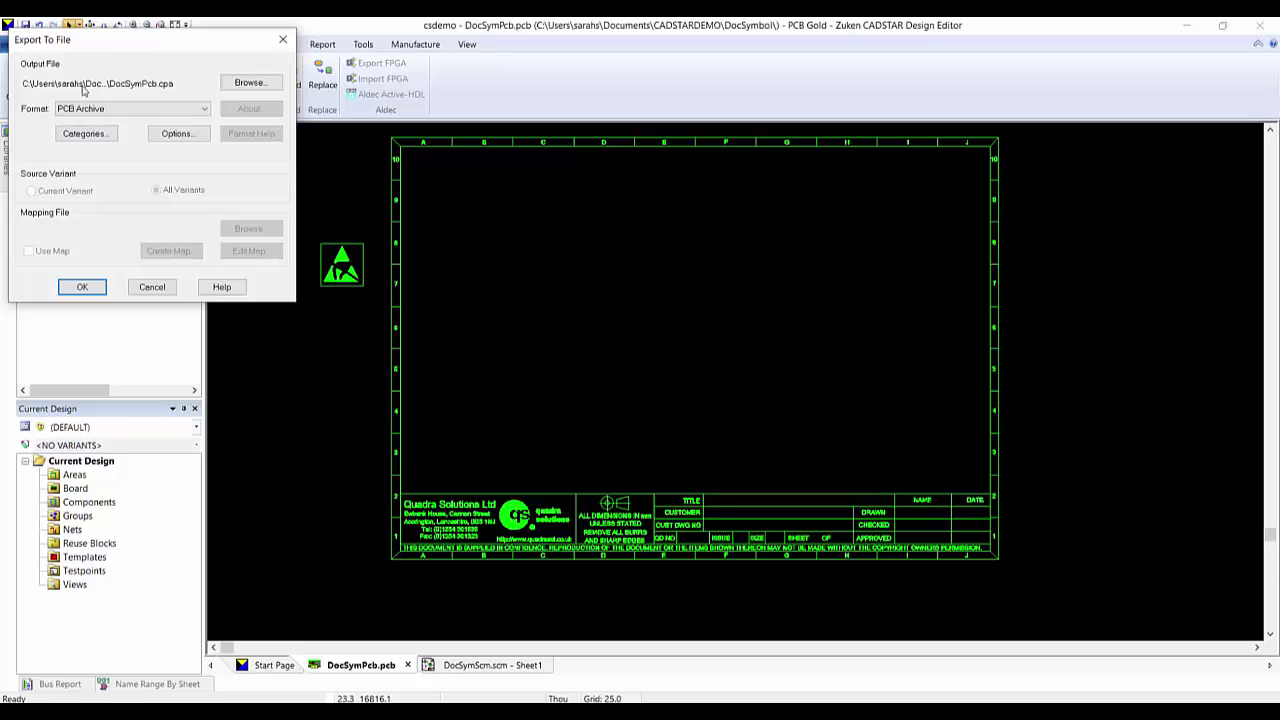
click(82, 287)
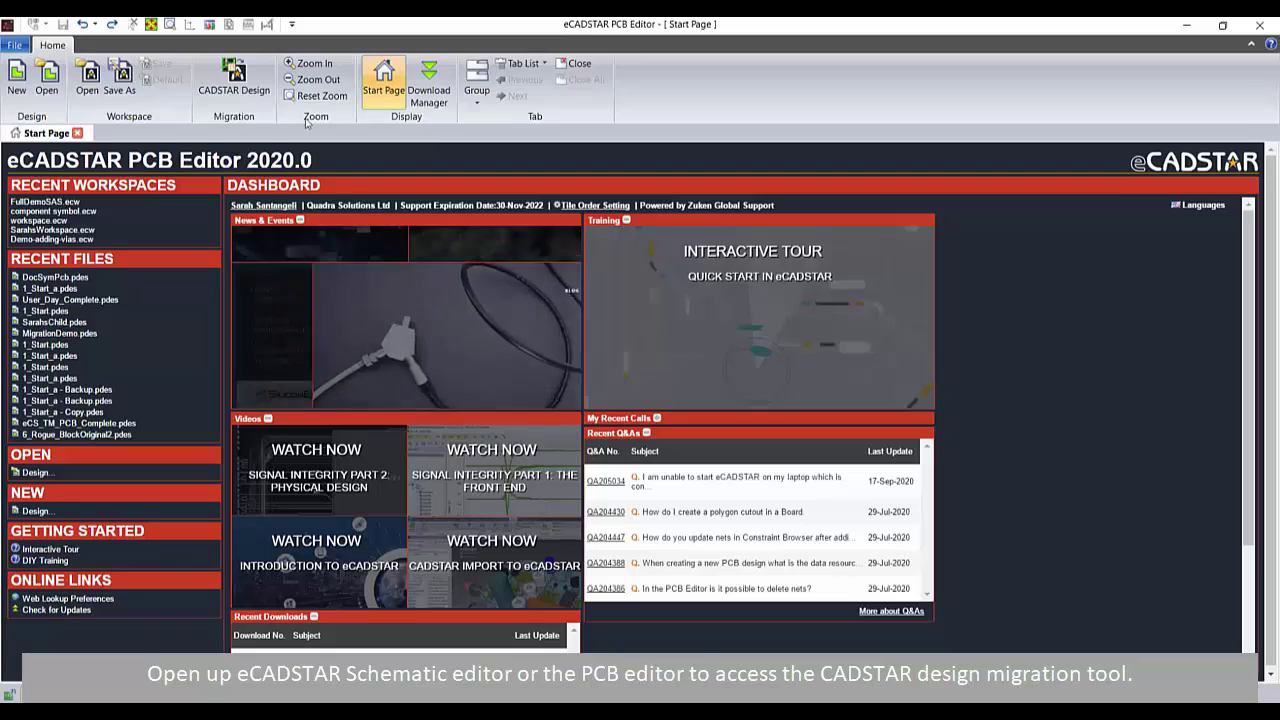
- In eCADSTAR PCB Editor, start a CADSTAR design migration with DocSymScm.csa as schematic archive and DocSymPcb.cpa as PCB archive
click(234, 78)
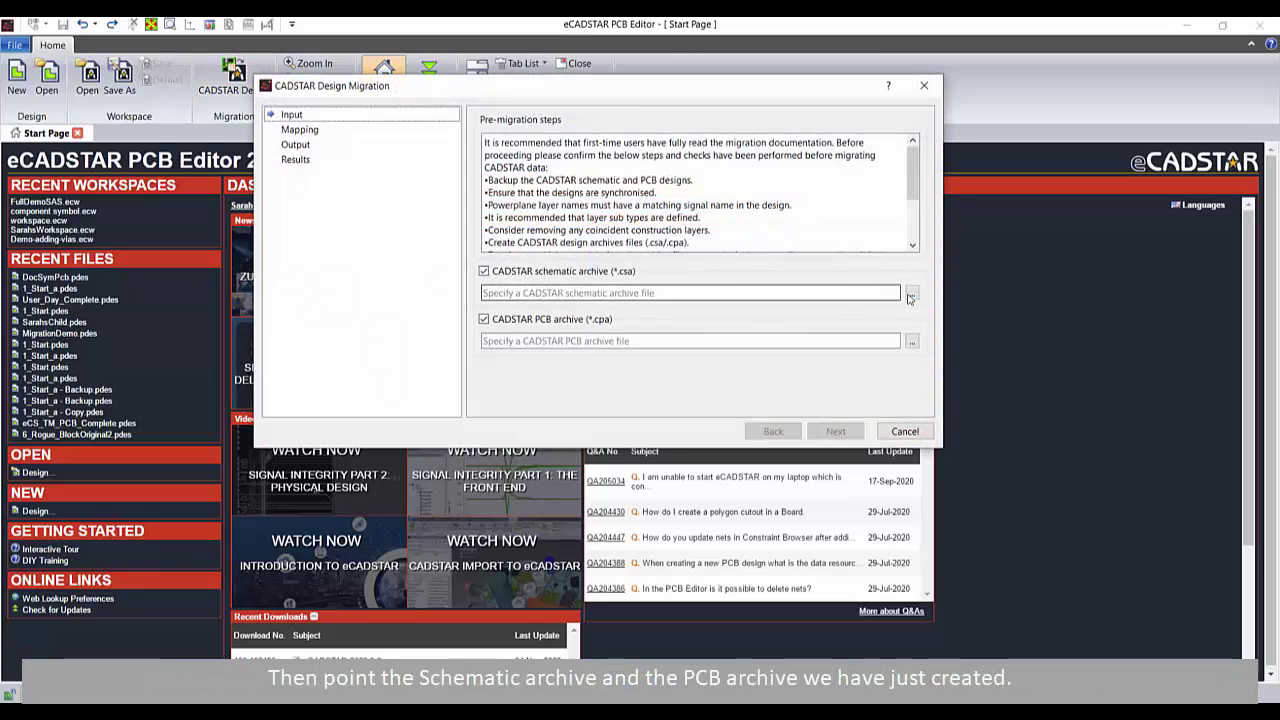
click(911, 293)
click(778, 221)
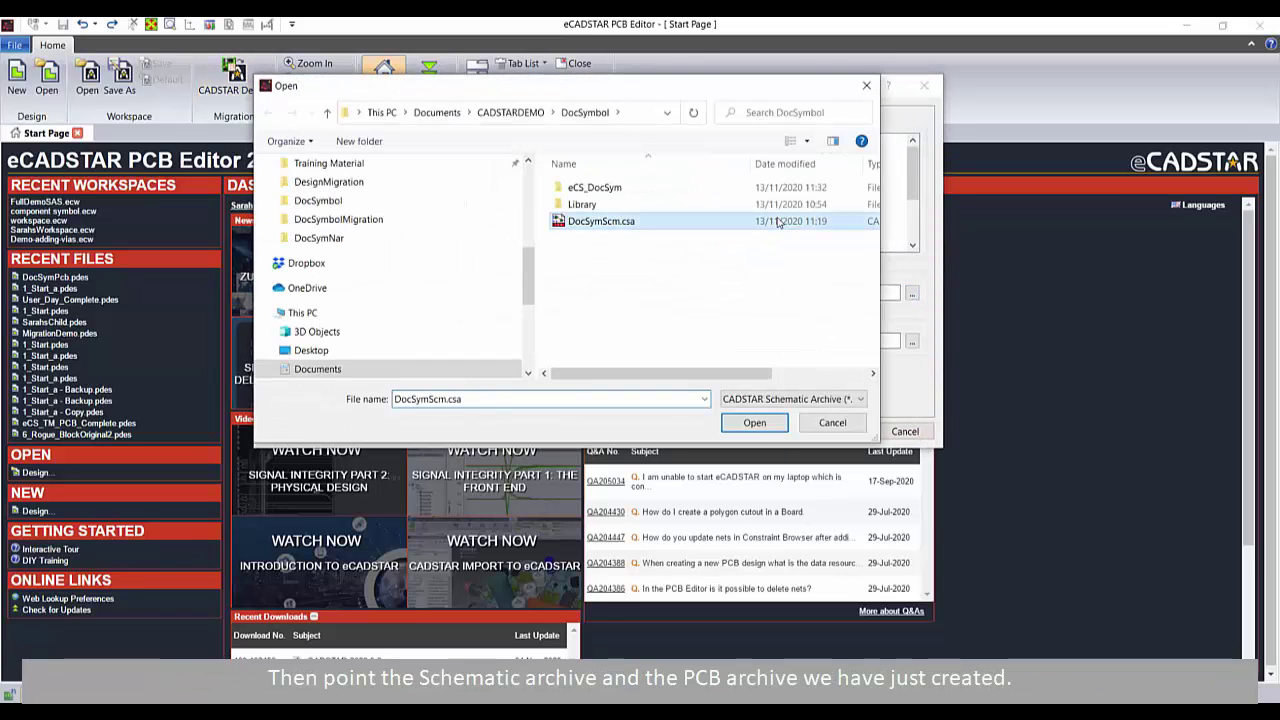
click(776, 422)
click(911, 341)
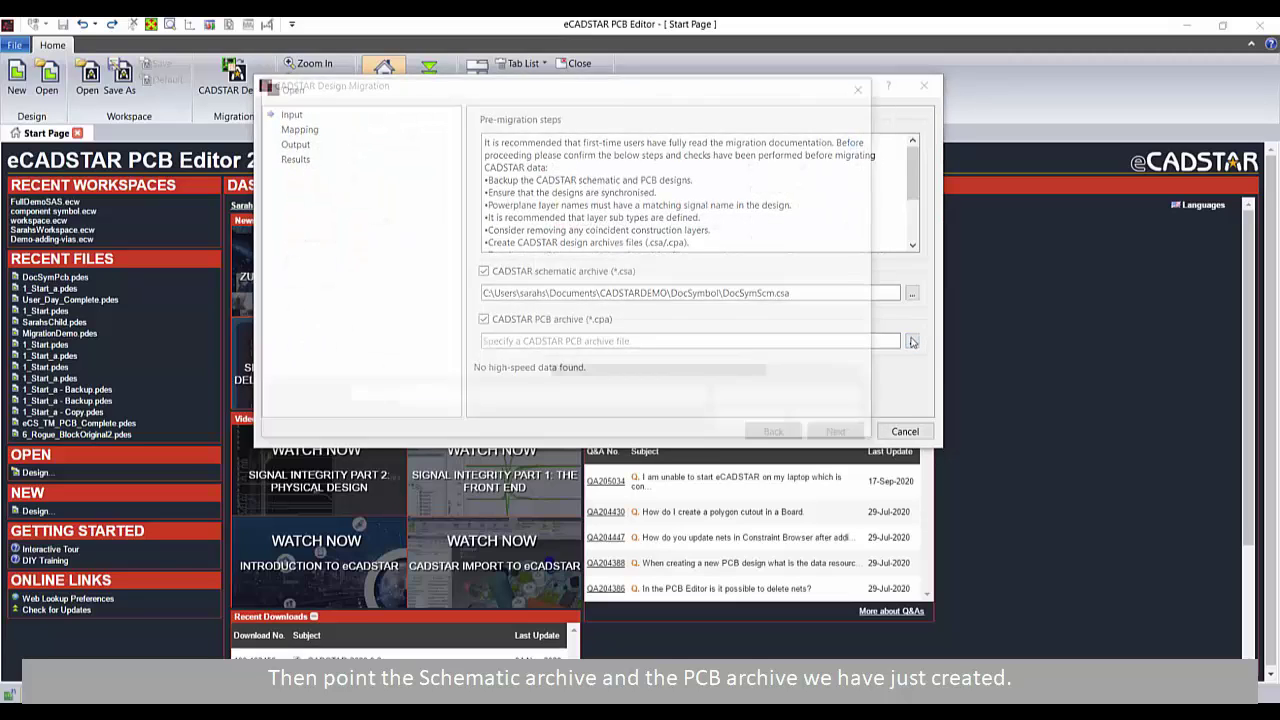
click(650, 228)
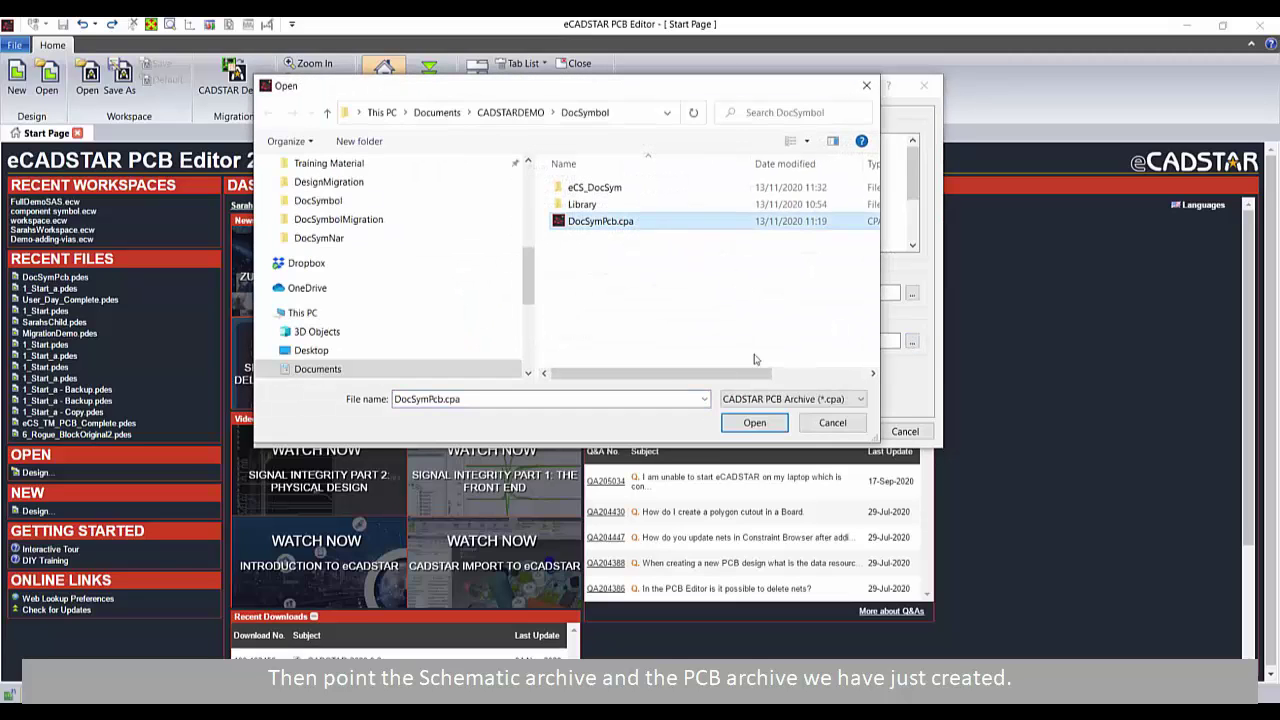
click(774, 422)
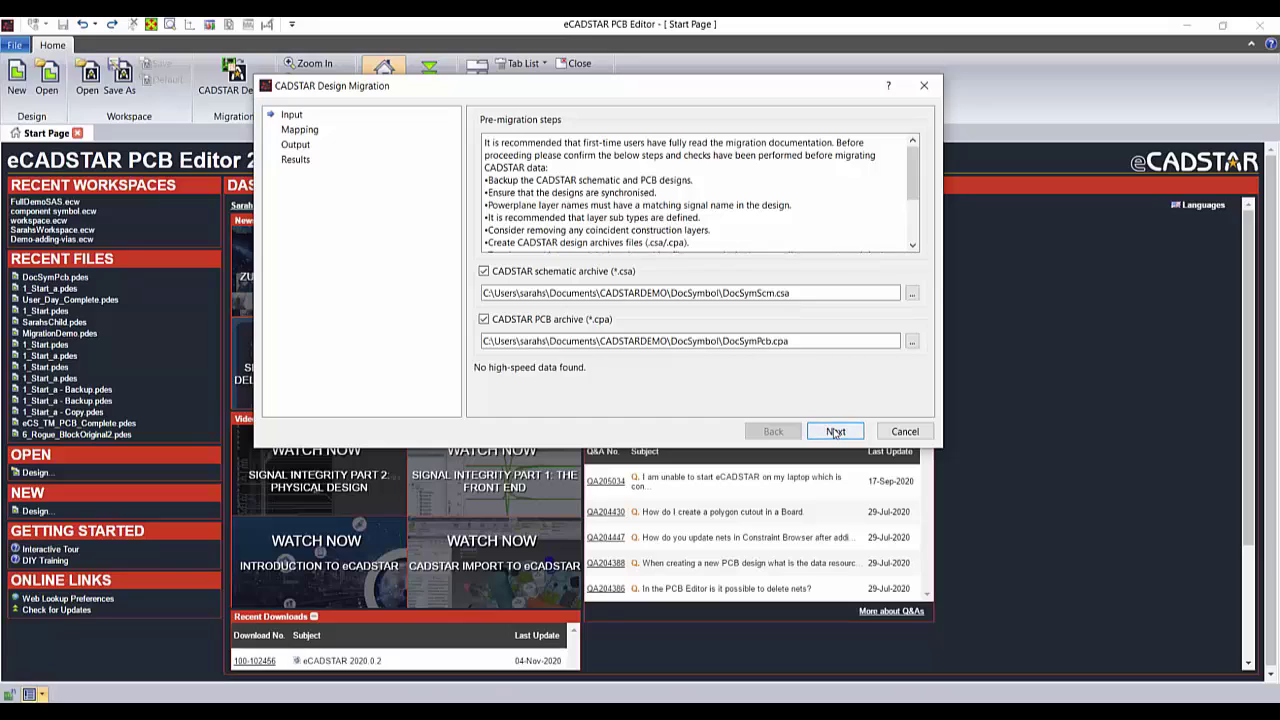
- Migrate the design using the cadstar2ecadstar.map mapping file and the empty eCS_DocSym folder as output, and finish the migration
click(835, 432)
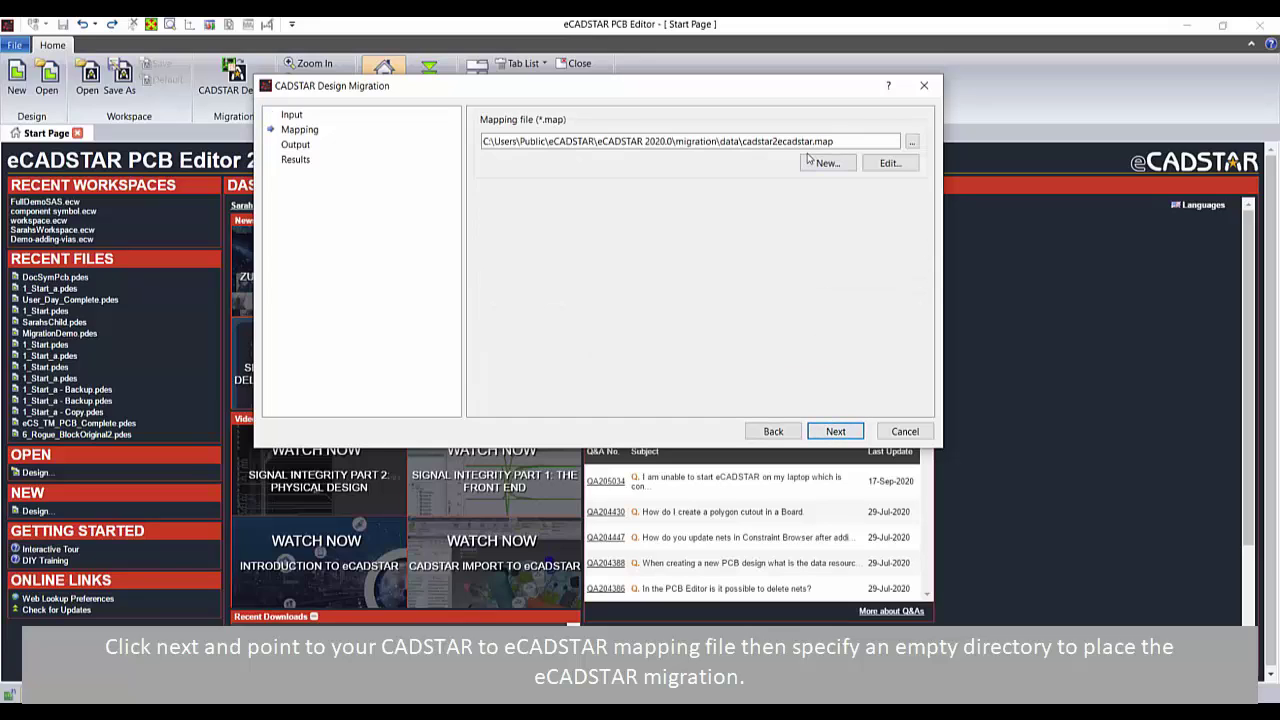
click(836, 432)
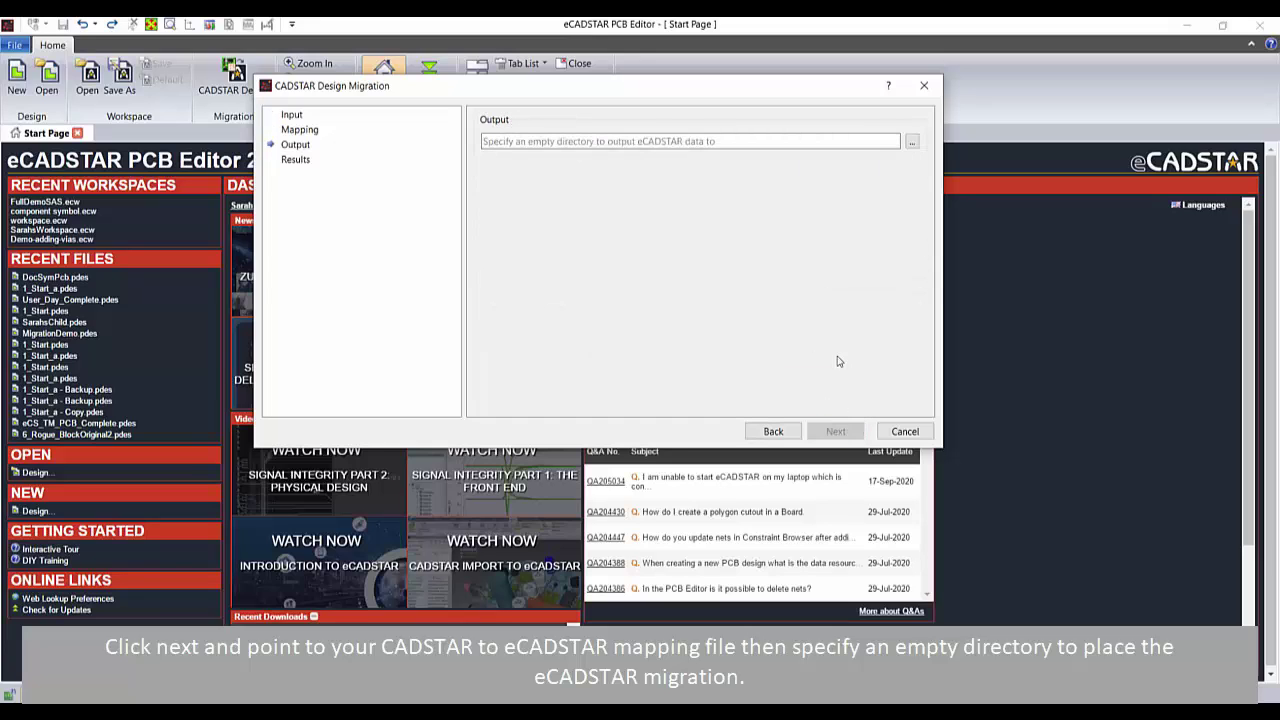
click(911, 141)
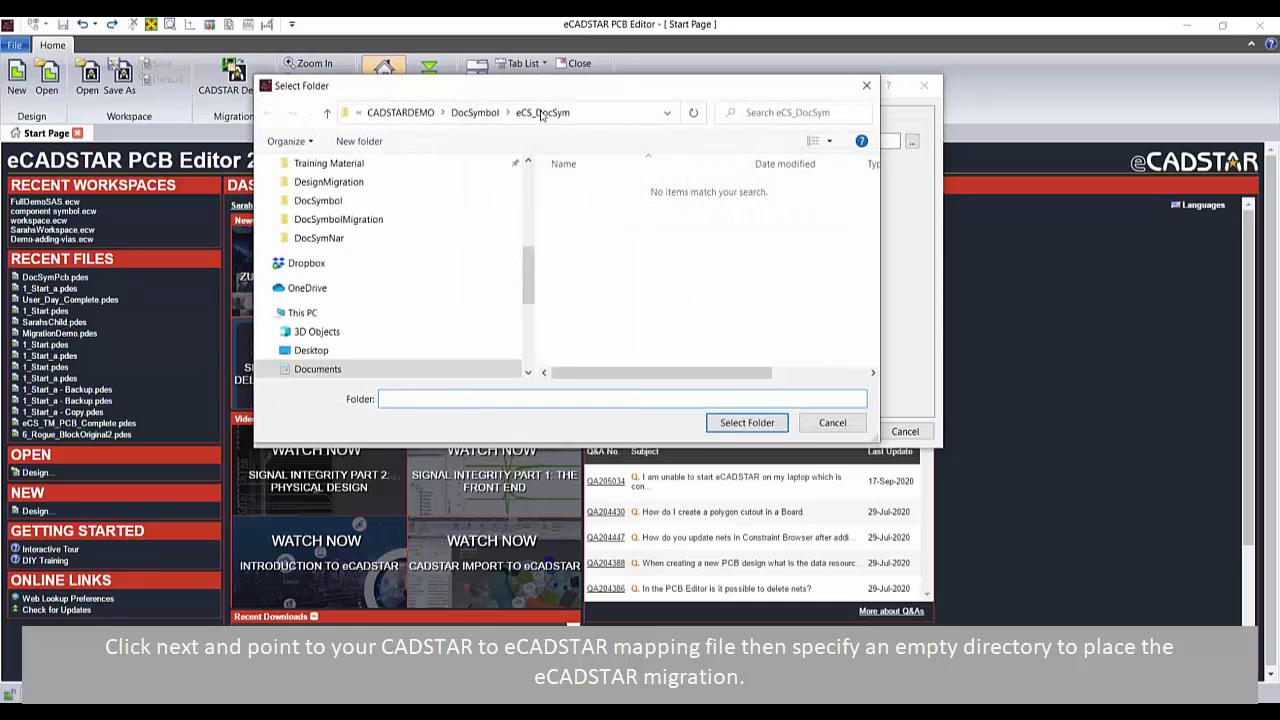
click(730, 426)
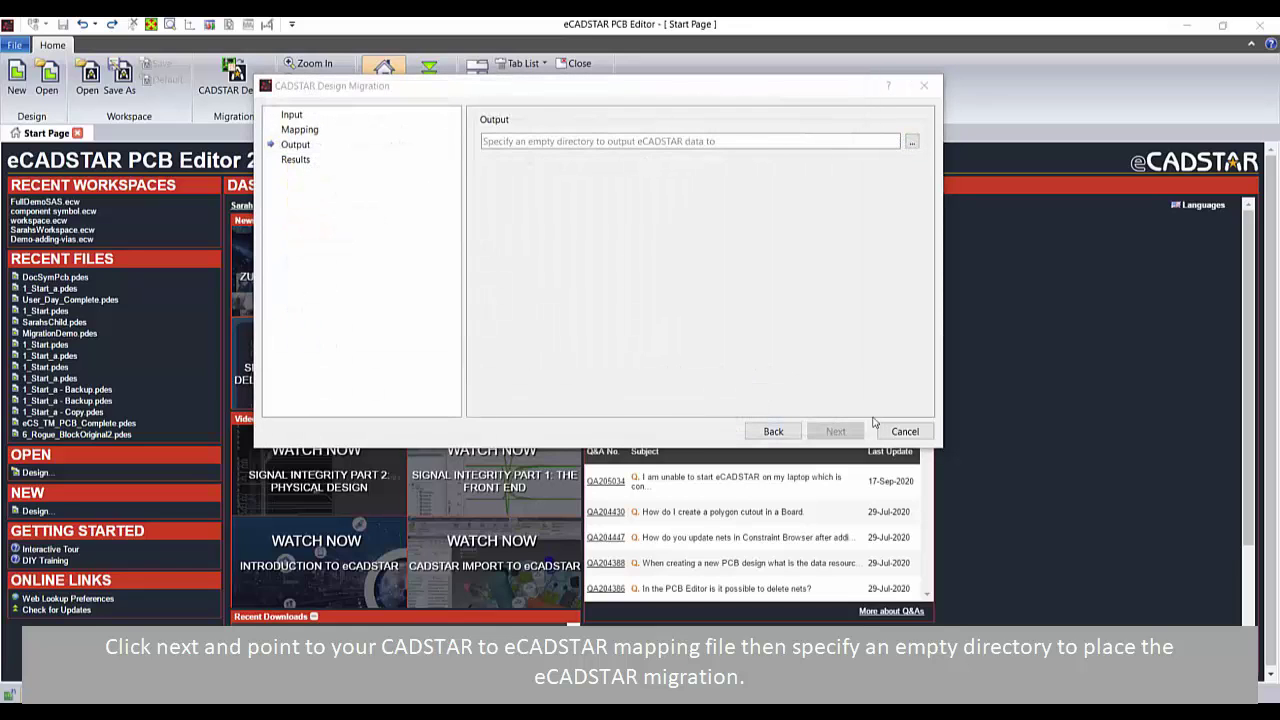
click(836, 431)
click(845, 430)
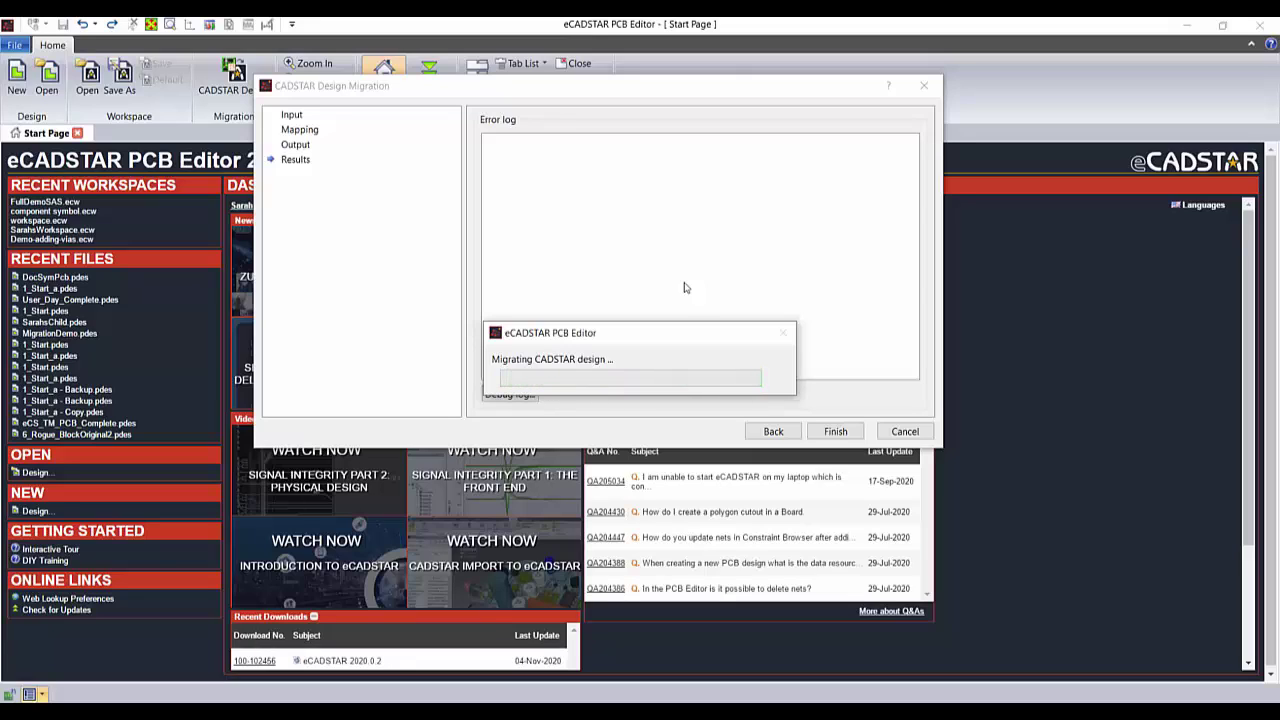
click(835, 432)
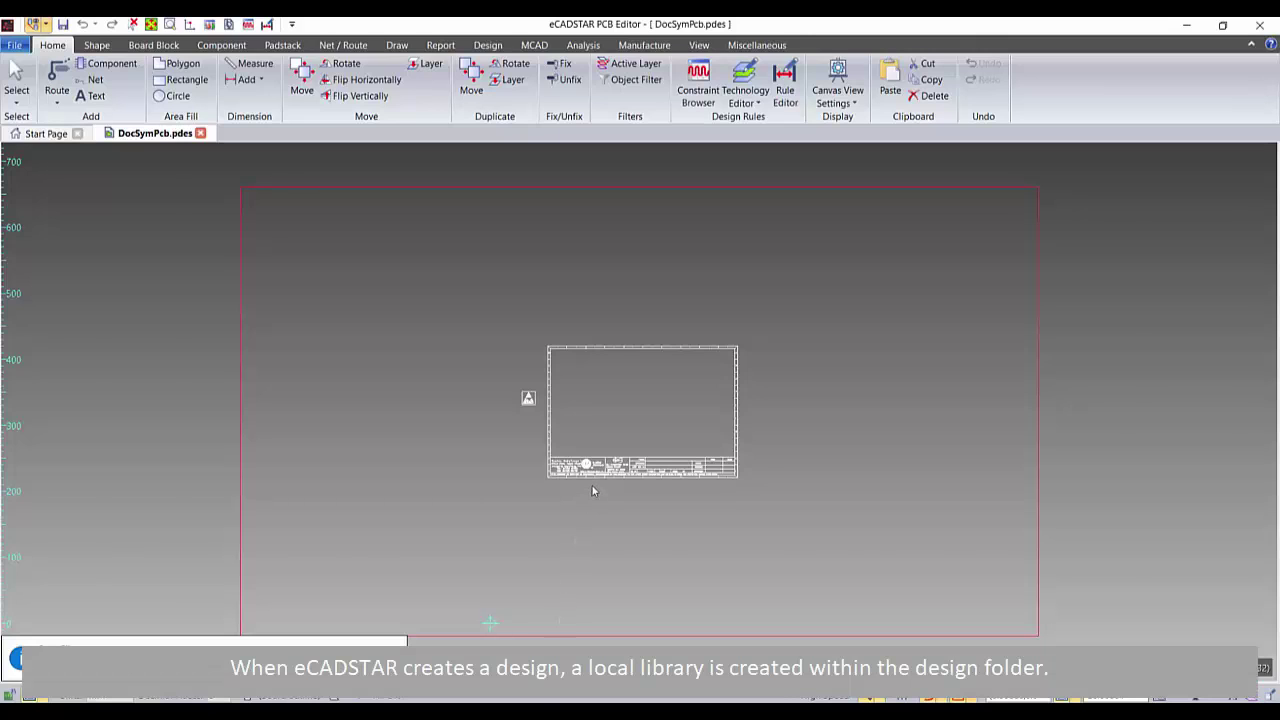
- Examine the migrated PCB drawing and the contents of the library folder inside DocSymScm in File Explorer
scroll(592, 490, up, 5)
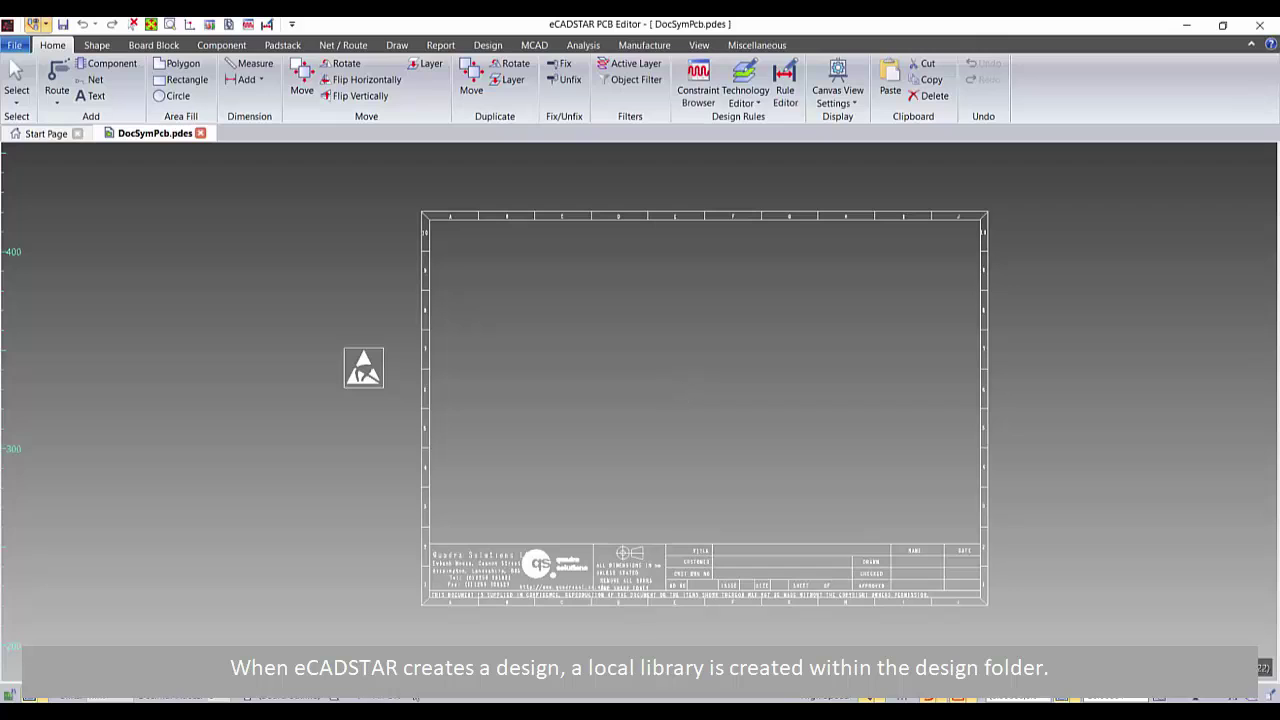
click(408, 712)
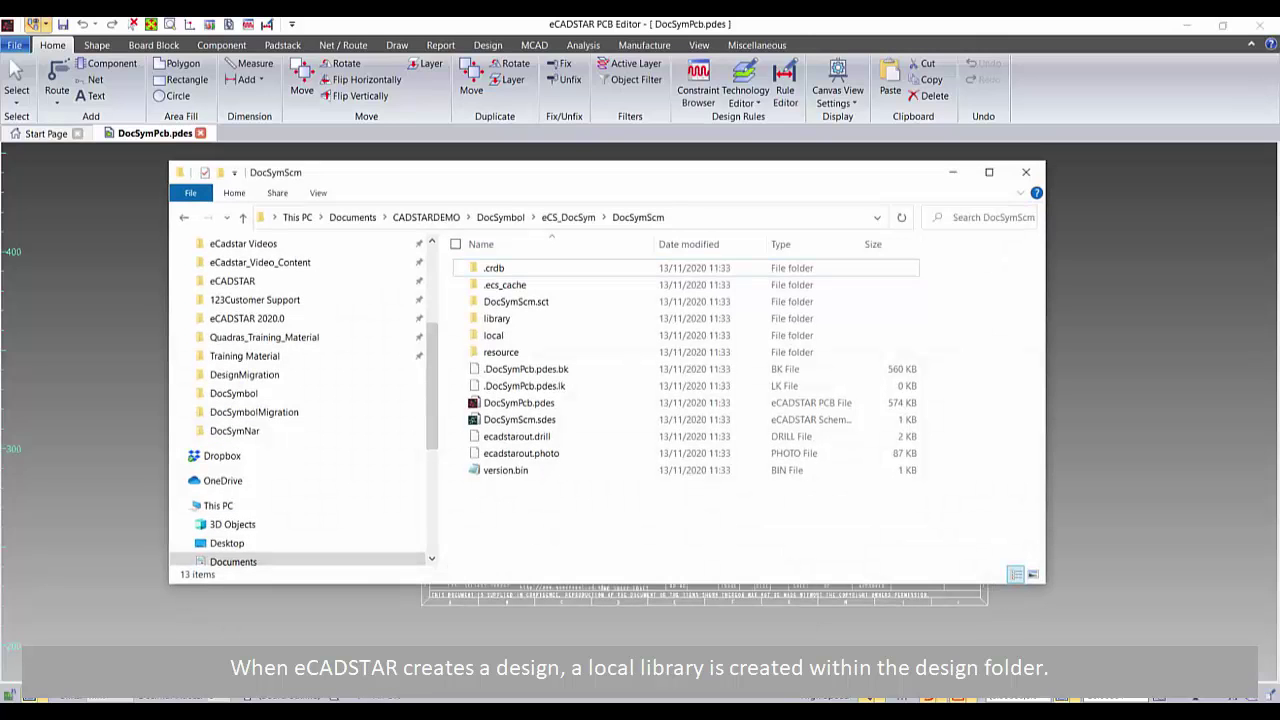
double_click(518, 320)
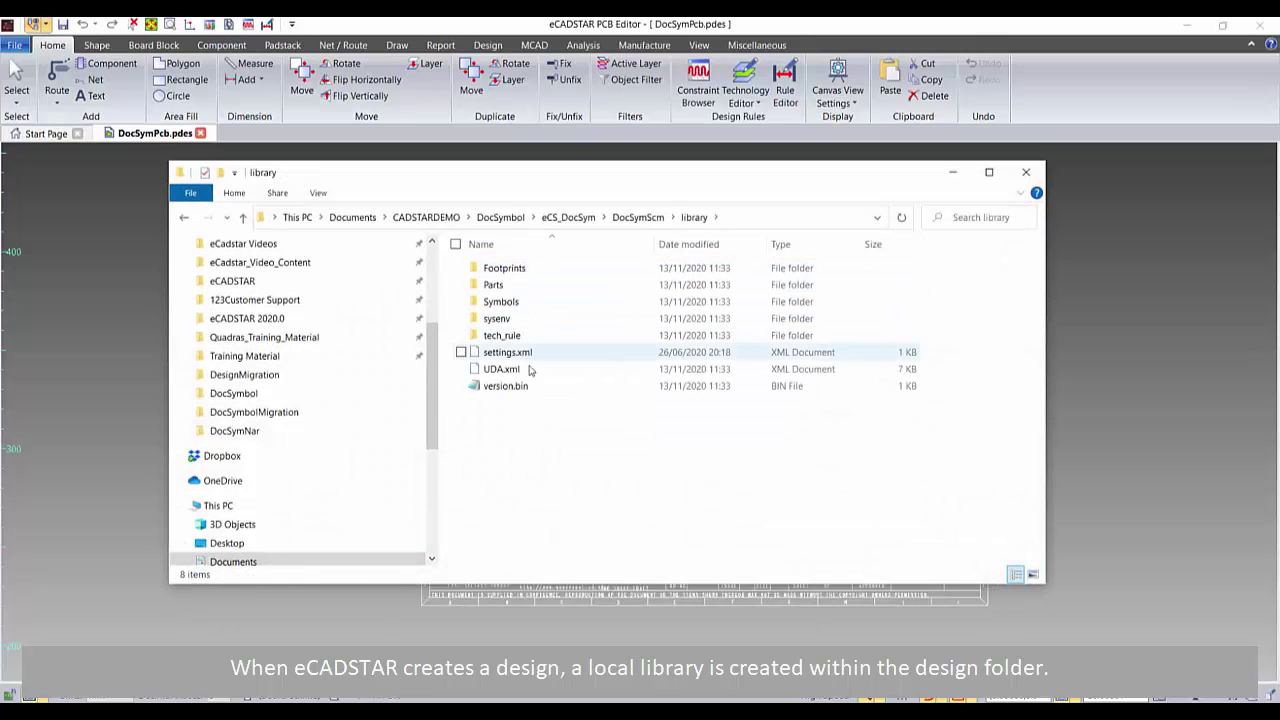
click(953, 174)
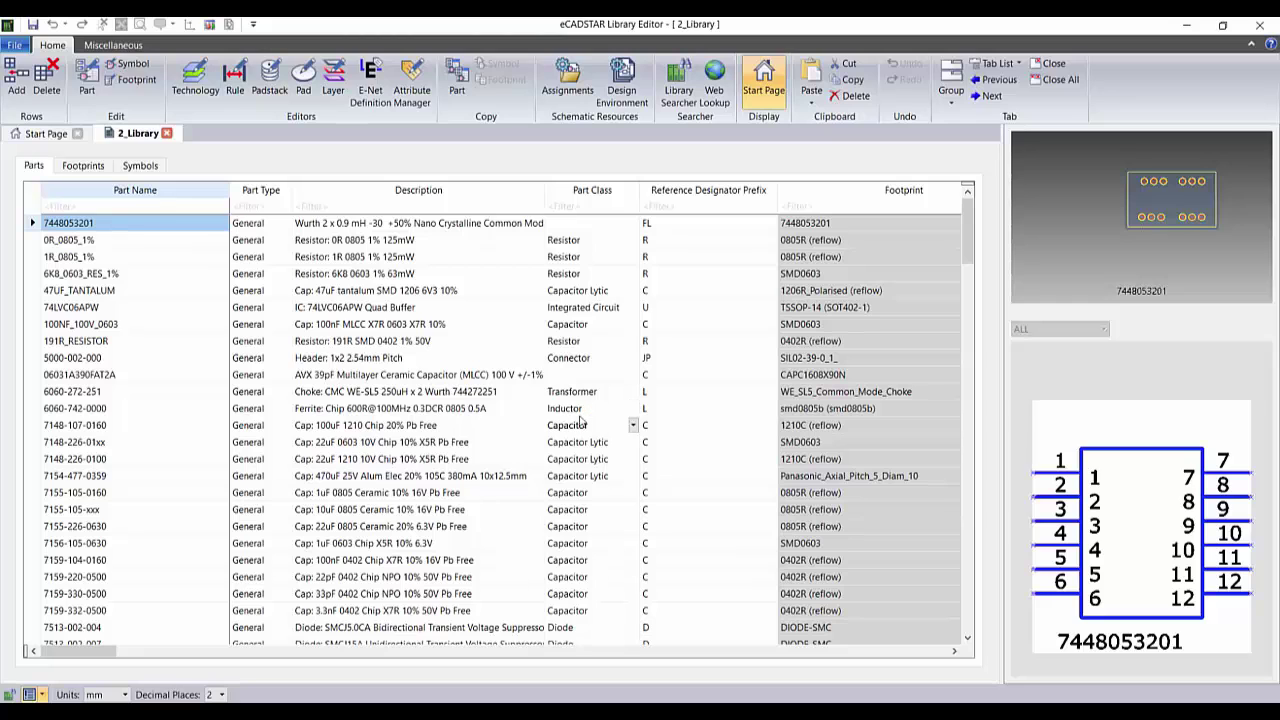
- In eCADSTAR Library Editor, open the library folder inside DocSymScm as the local library
click(12, 46)
click(72, 102)
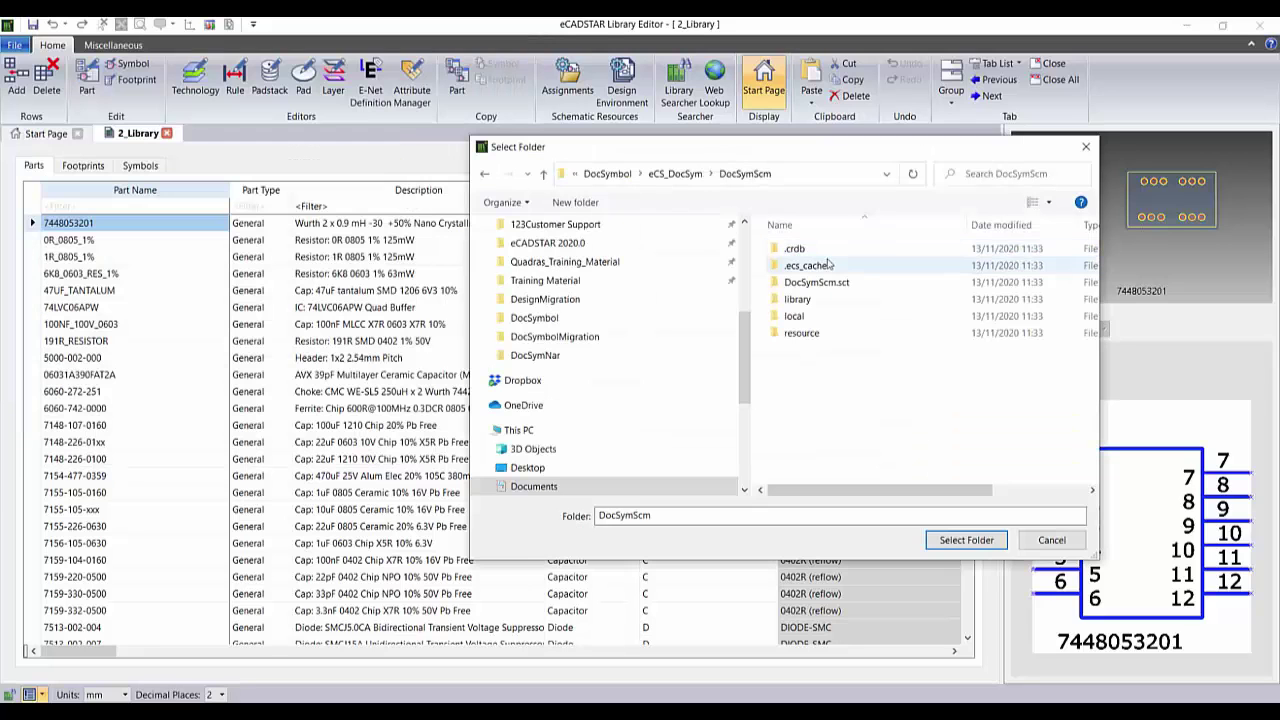
click(820, 300)
double_click(797, 299)
click(966, 540)
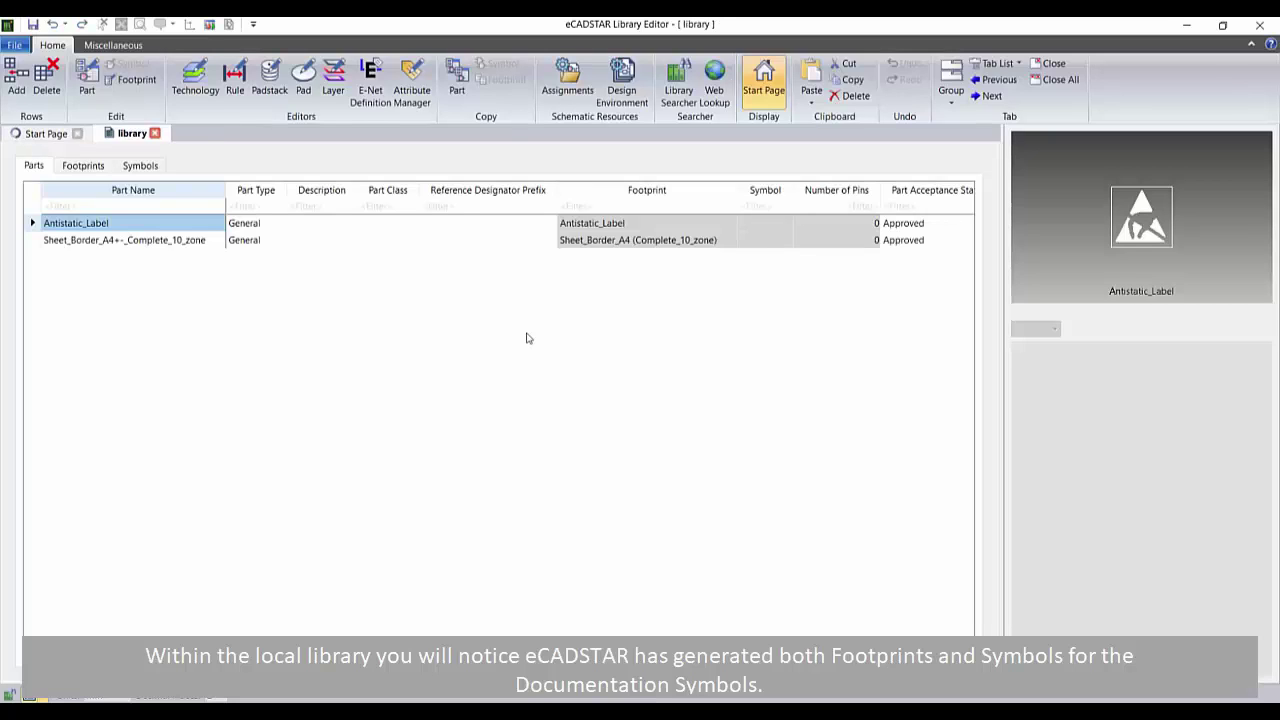
- Copy the Sheet_Border_A4 symbol with alternate Complete_10_zone from the local library
click(138, 167)
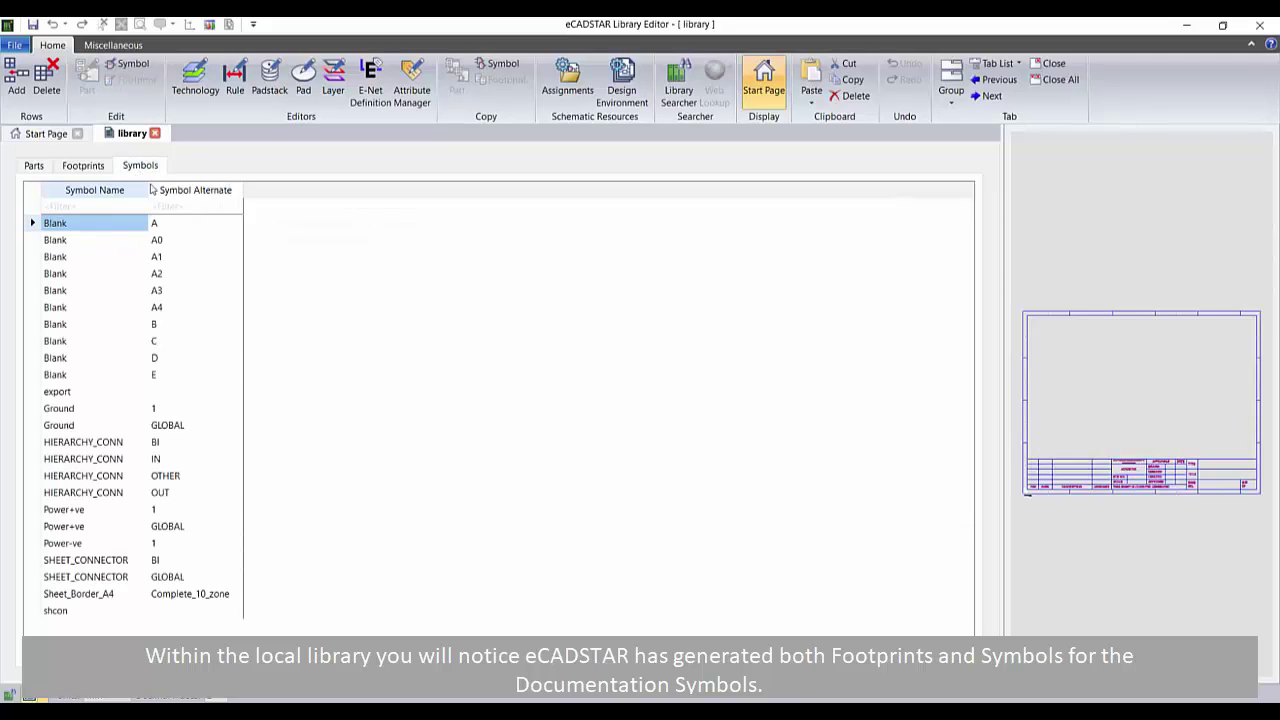
click(76, 594)
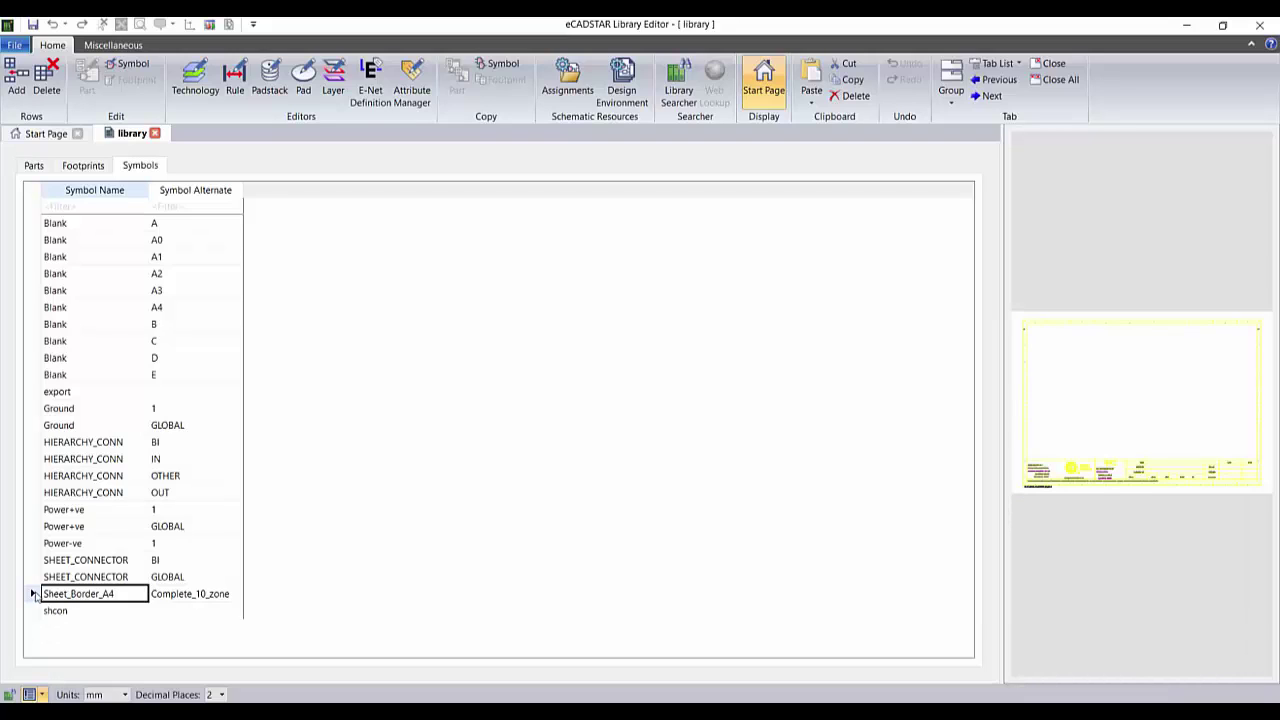
click(31, 595)
right_click(32, 596)
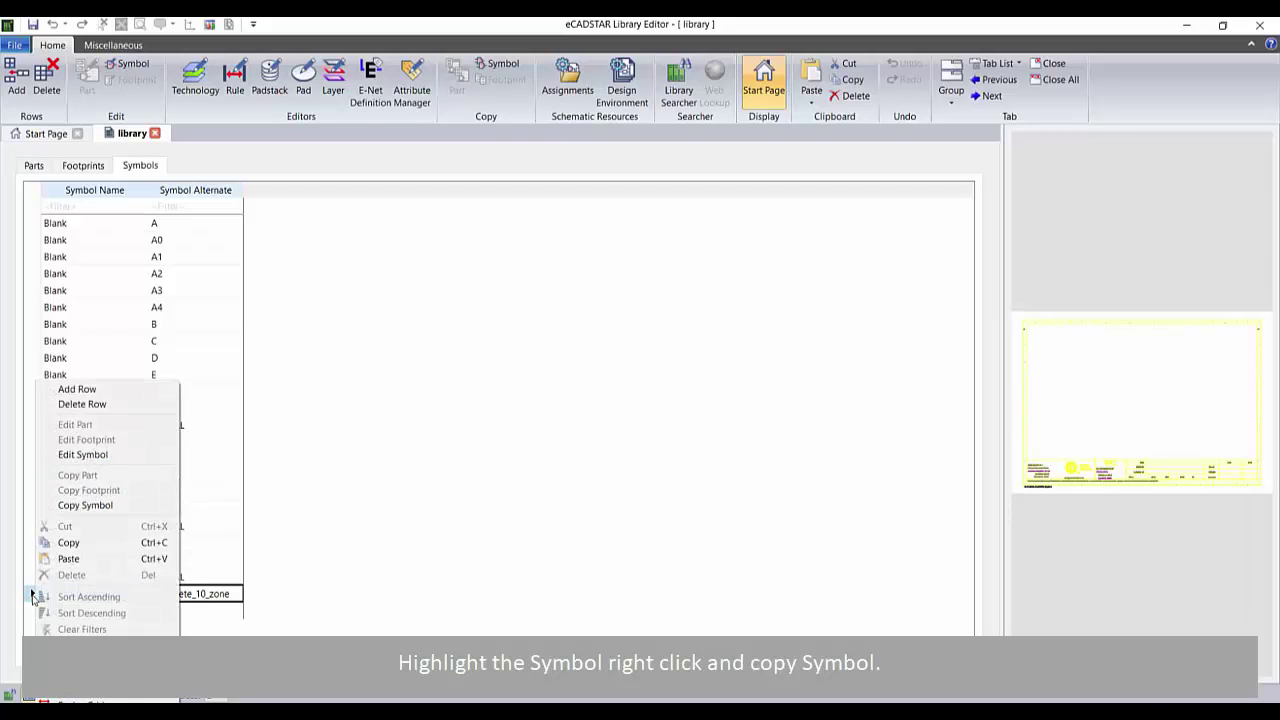
click(72, 505)
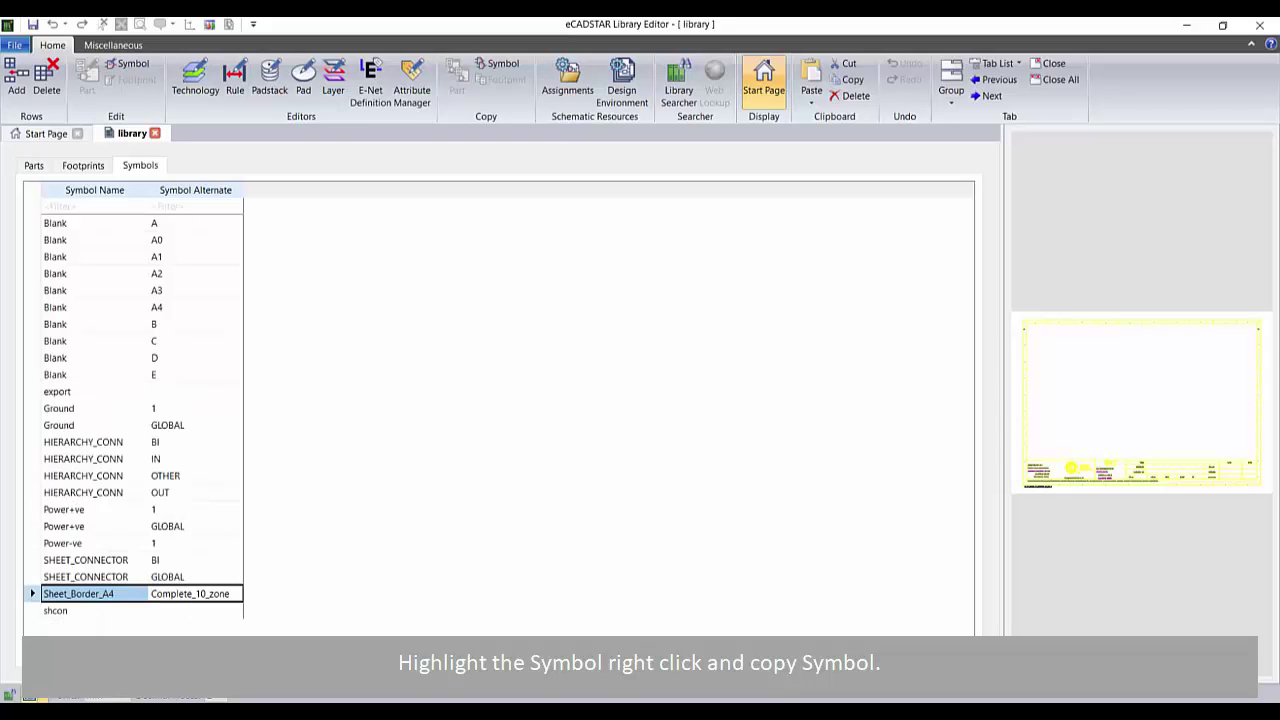
- Paste the copied sheet border symbol into the symbol list of the master library 2_Library
click(444, 677)
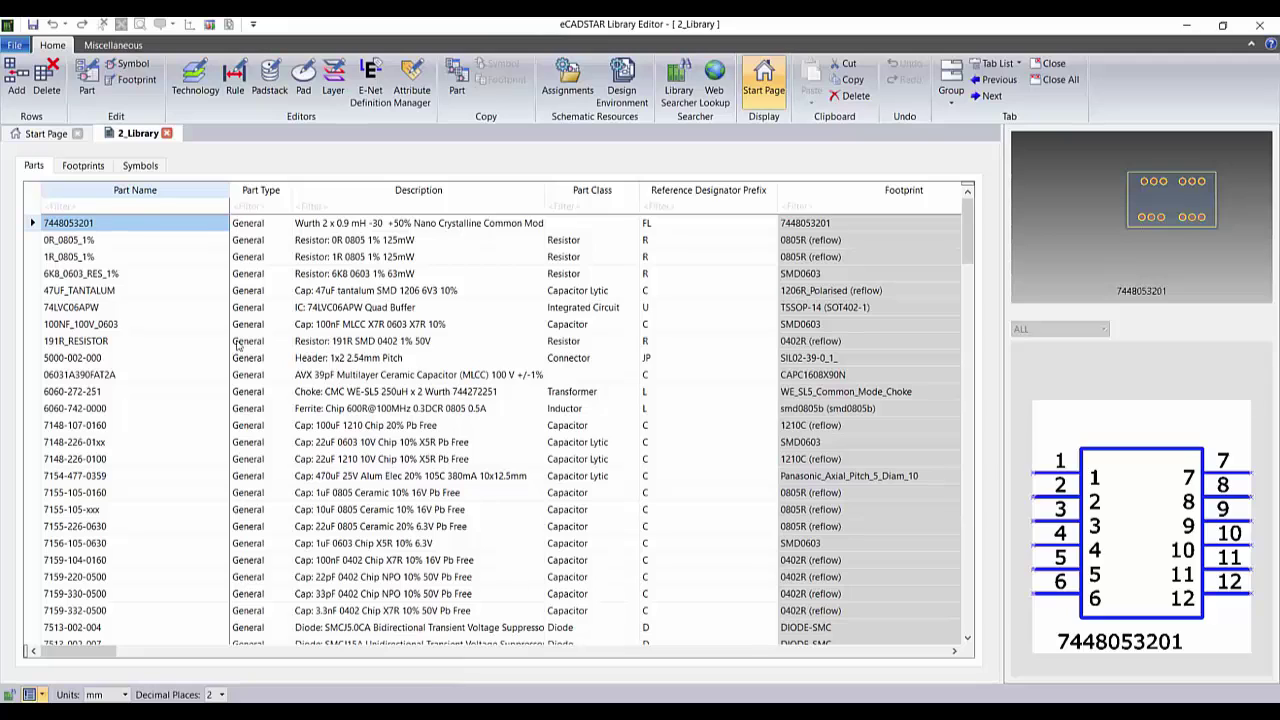
click(140, 166)
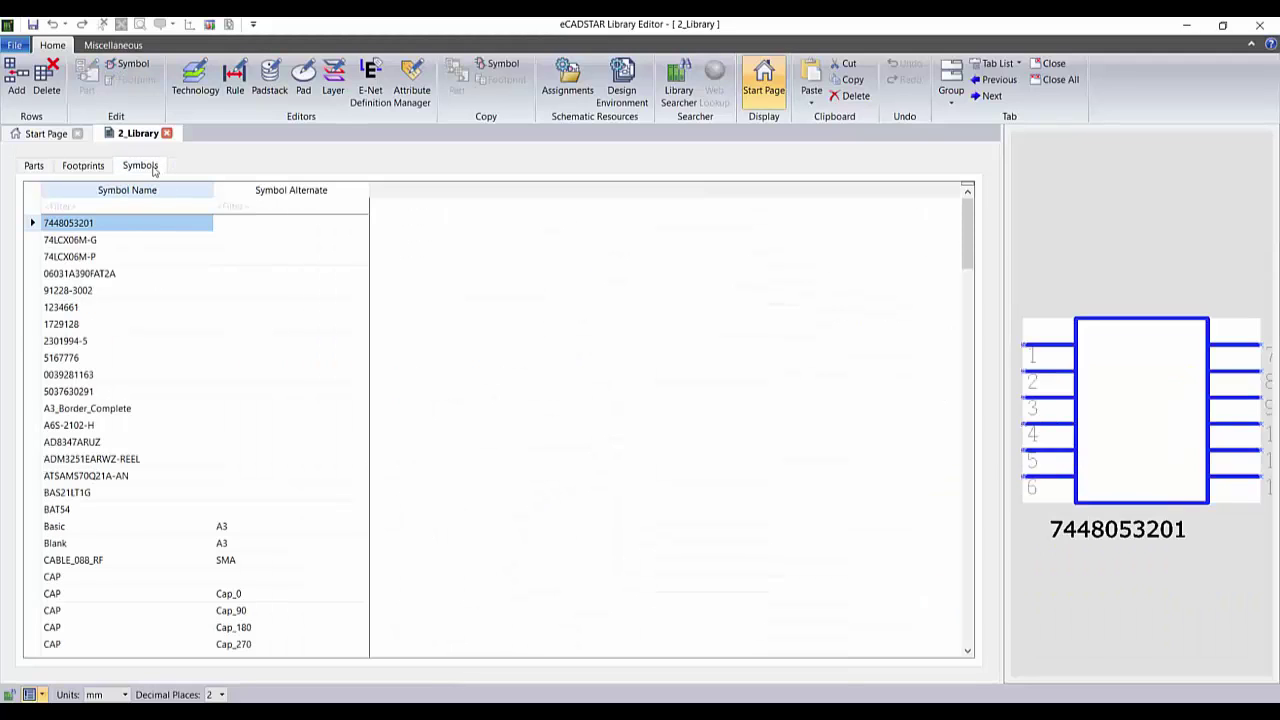
right_click(36, 207)
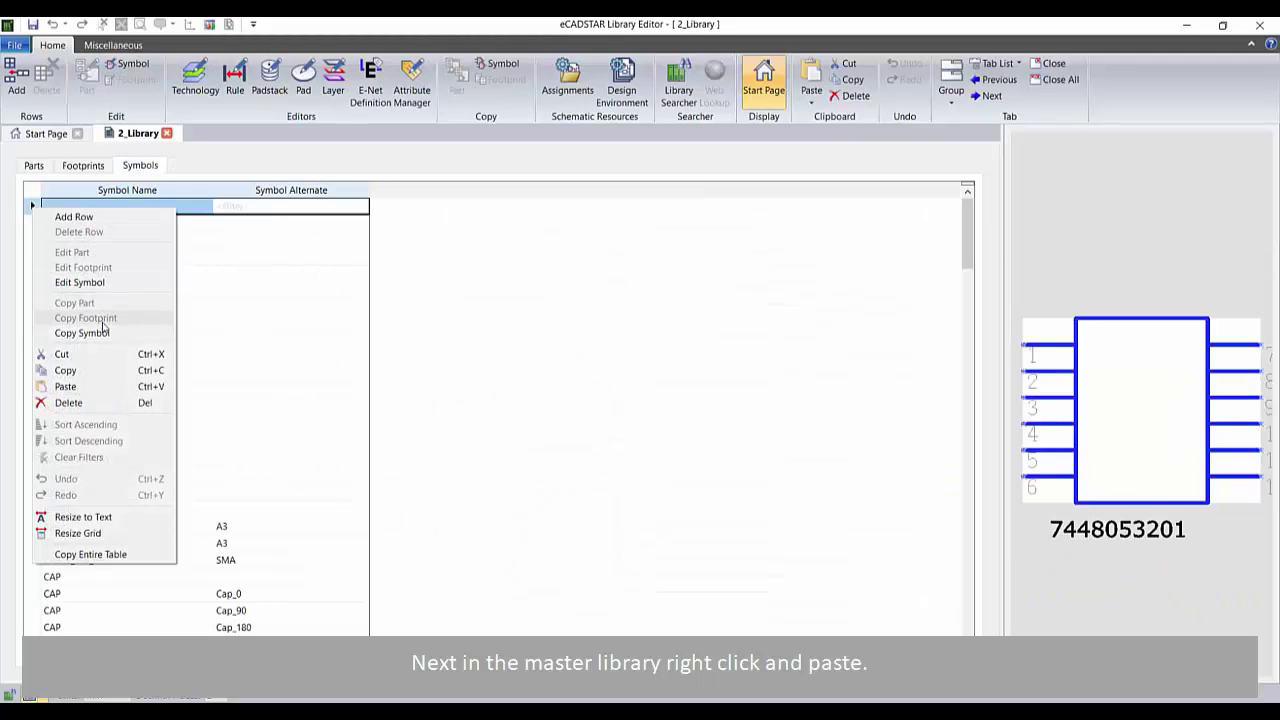
click(105, 388)
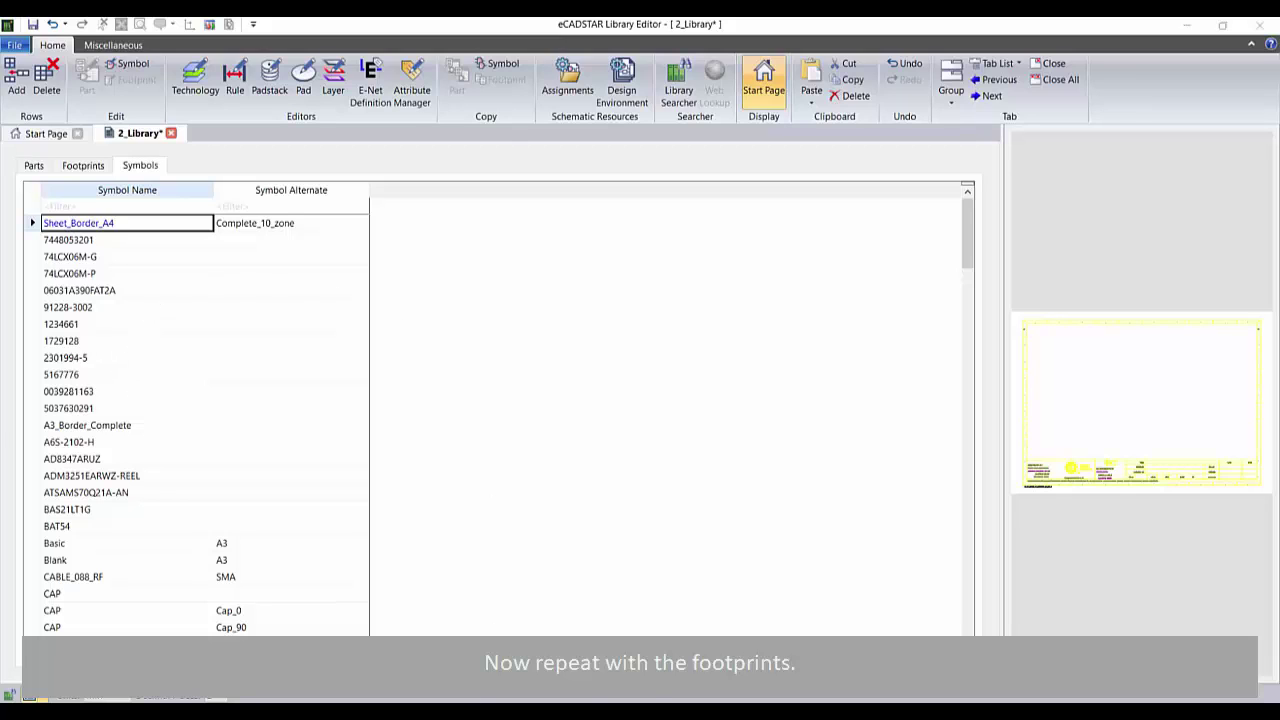
- Copy the Antistatic_Label and Sheet_Border_A4 footprints from the local library
mouse_move(478, 697)
click(546, 620)
click(98, 167)
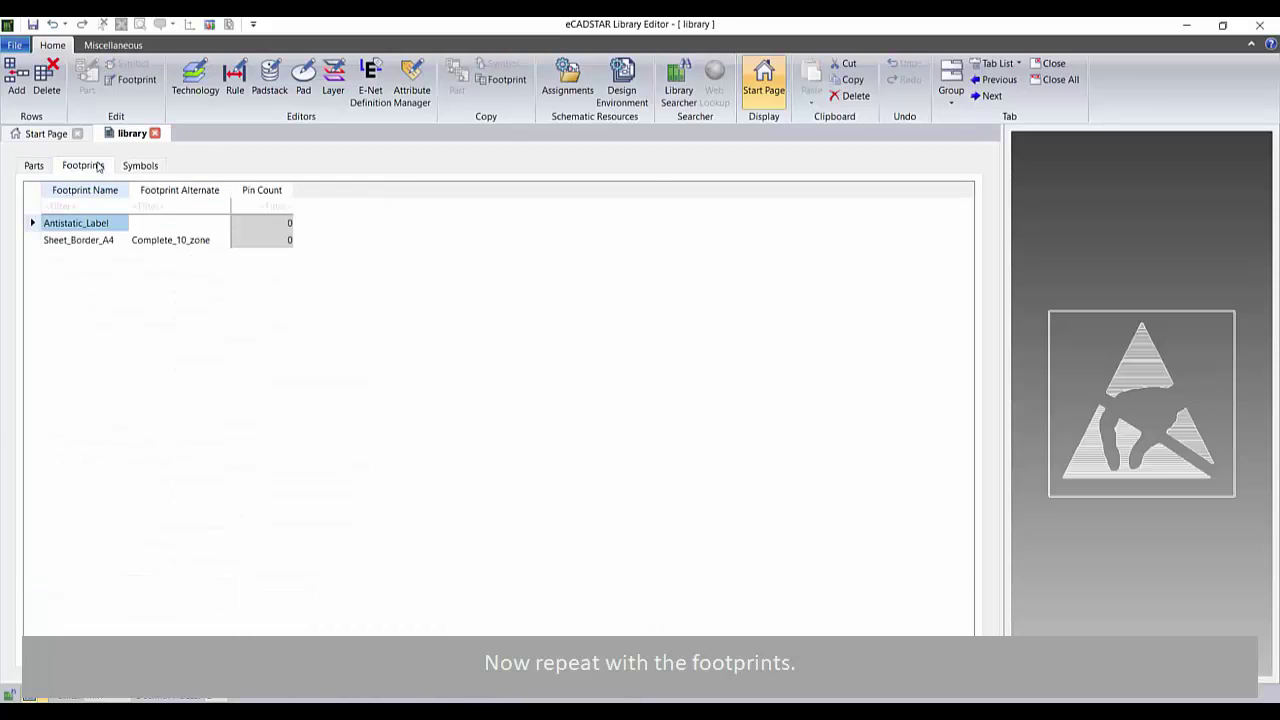
drag(32, 224, 32, 240)
right_click(32, 240)
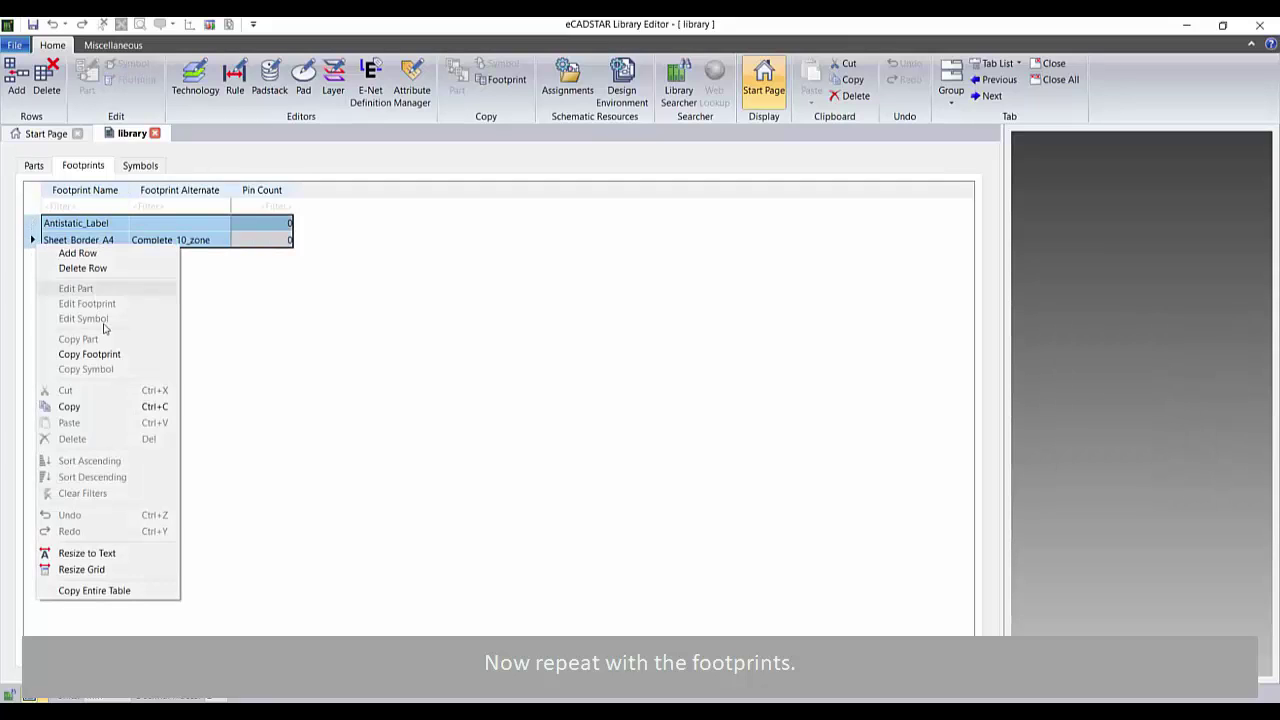
click(89, 354)
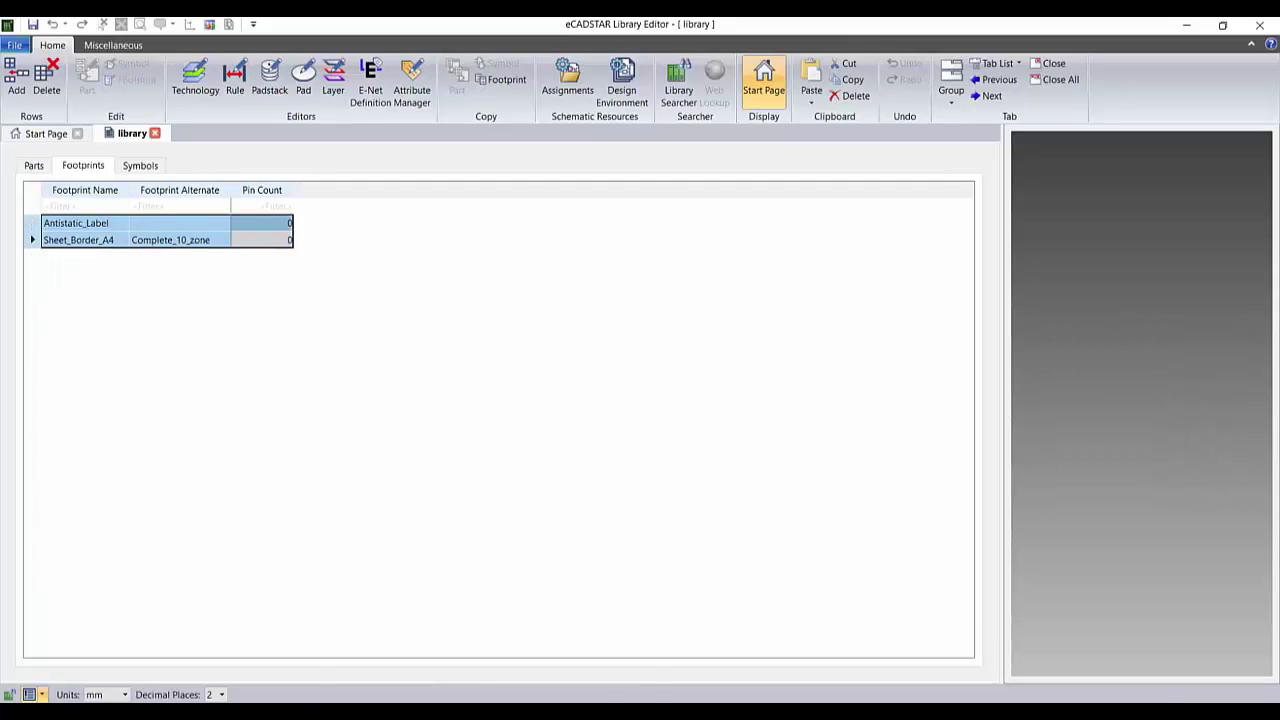
- Paste the copied Antistatic_Label and Sheet_Border_A4 footprints into the footprint list of the master library 2_Library
mouse_move(478, 697)
click(432, 650)
click(83, 165)
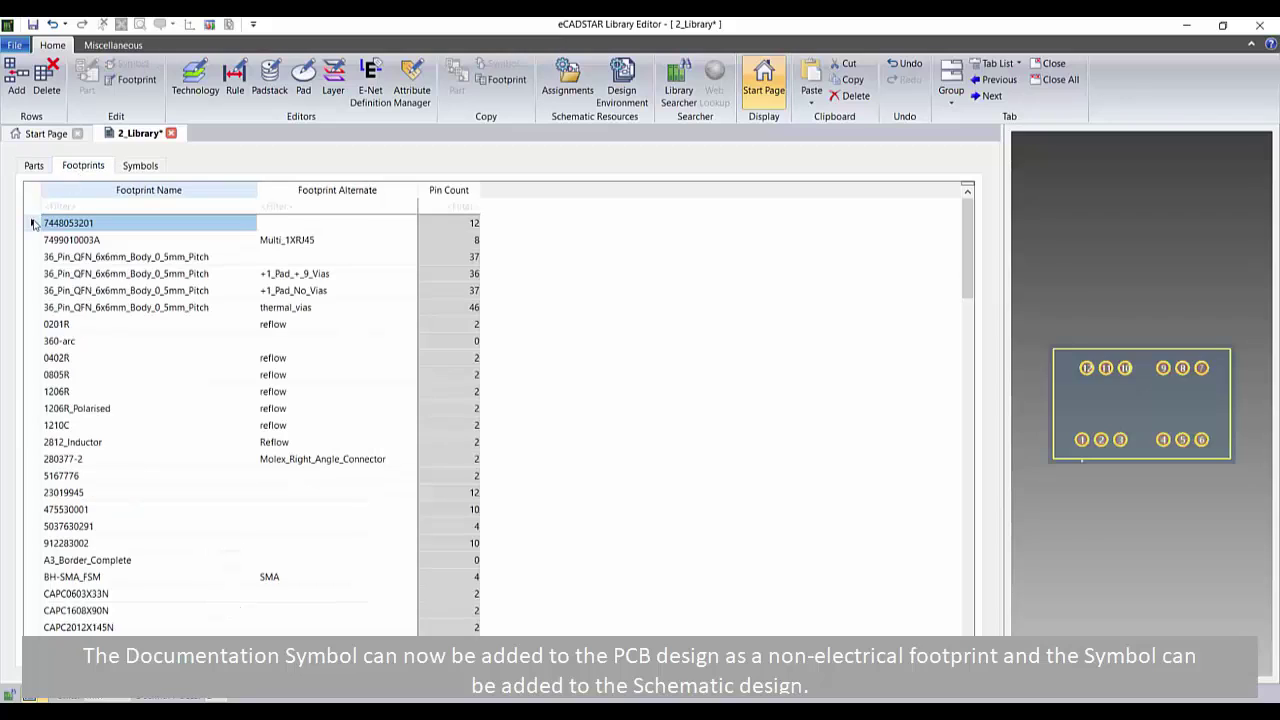
right_click(30, 214)
click(96, 391)
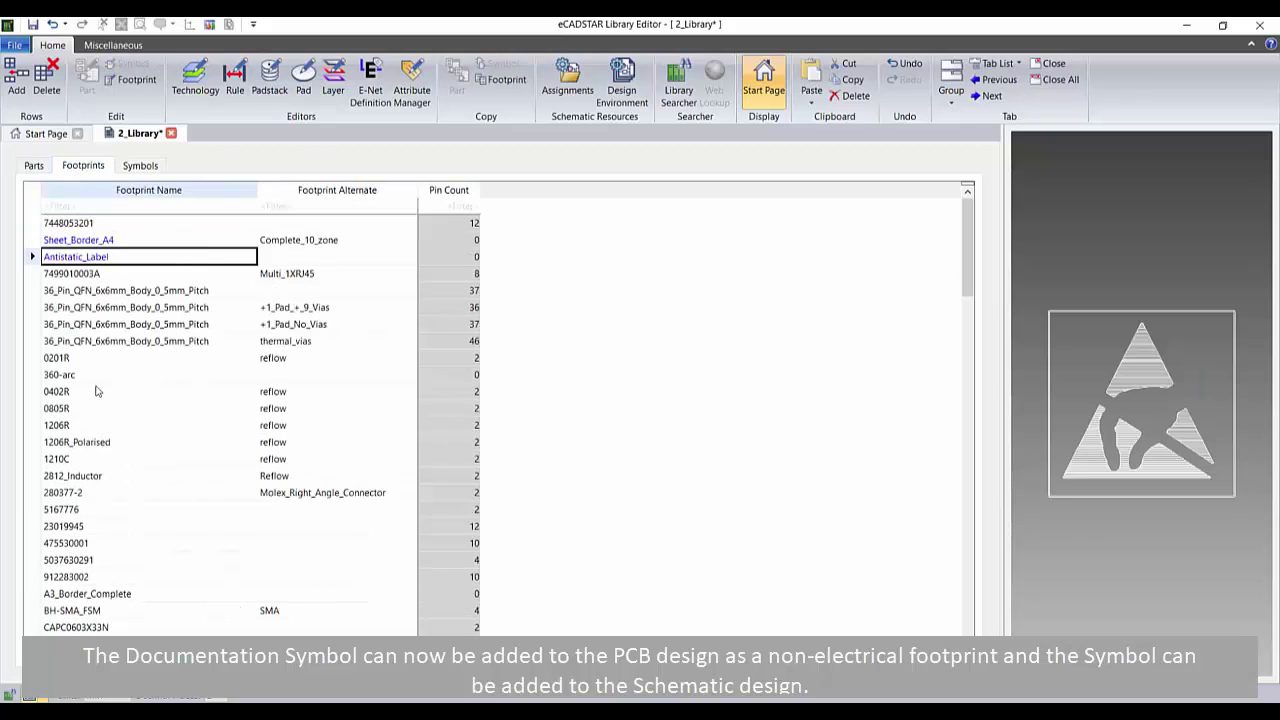
- Preview the pasted Sheet_Border_A4 and Antistatic_Label footprints and the sheet border symbol, and save the master library 2_Library
click(123, 245)
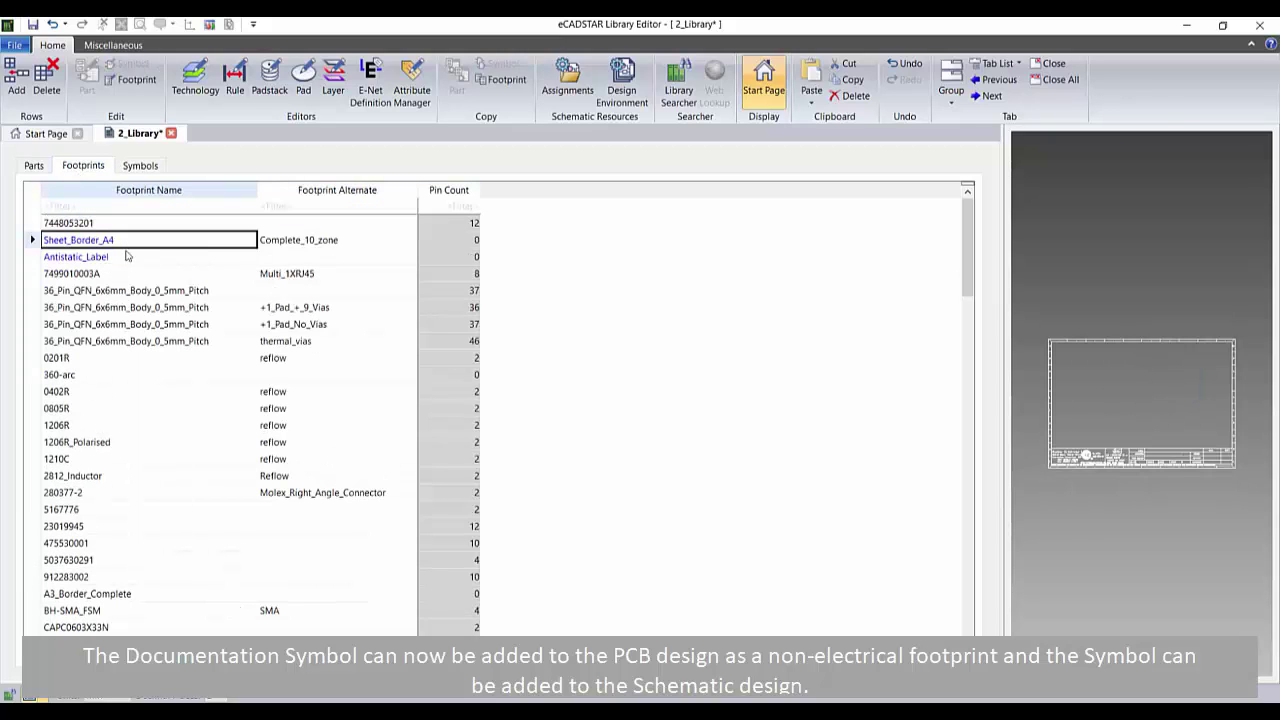
click(123, 258)
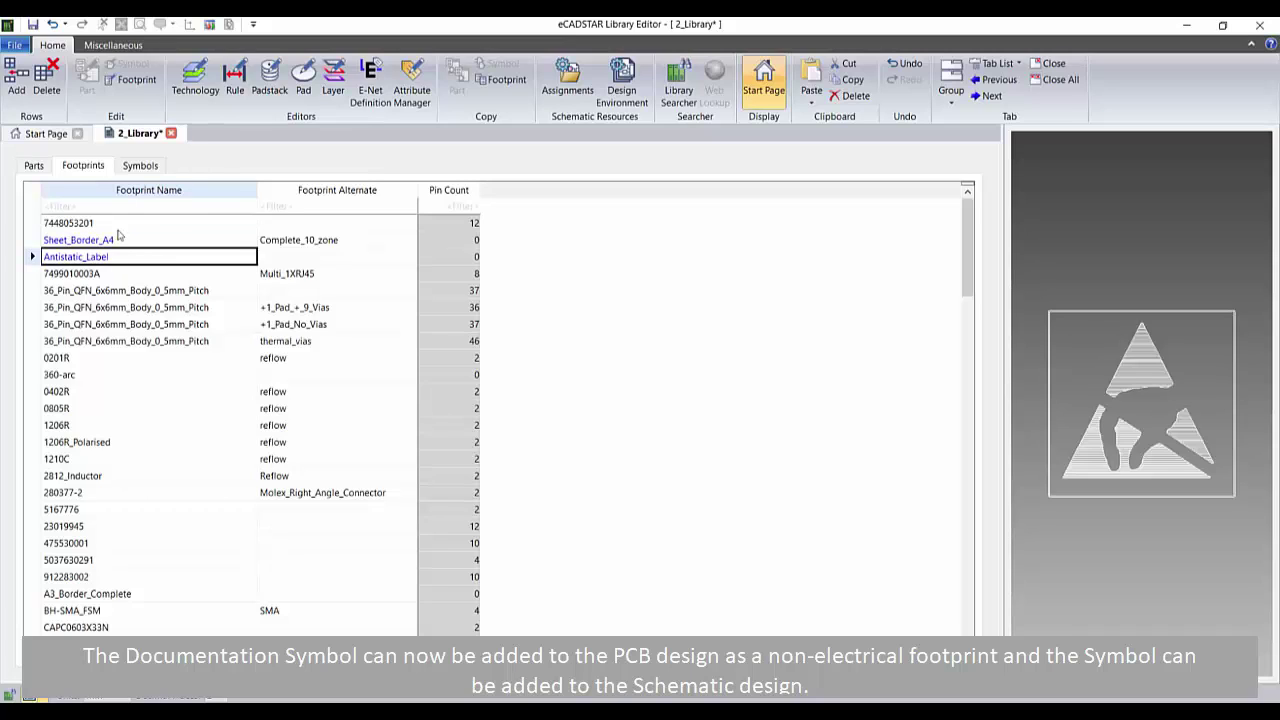
click(150, 166)
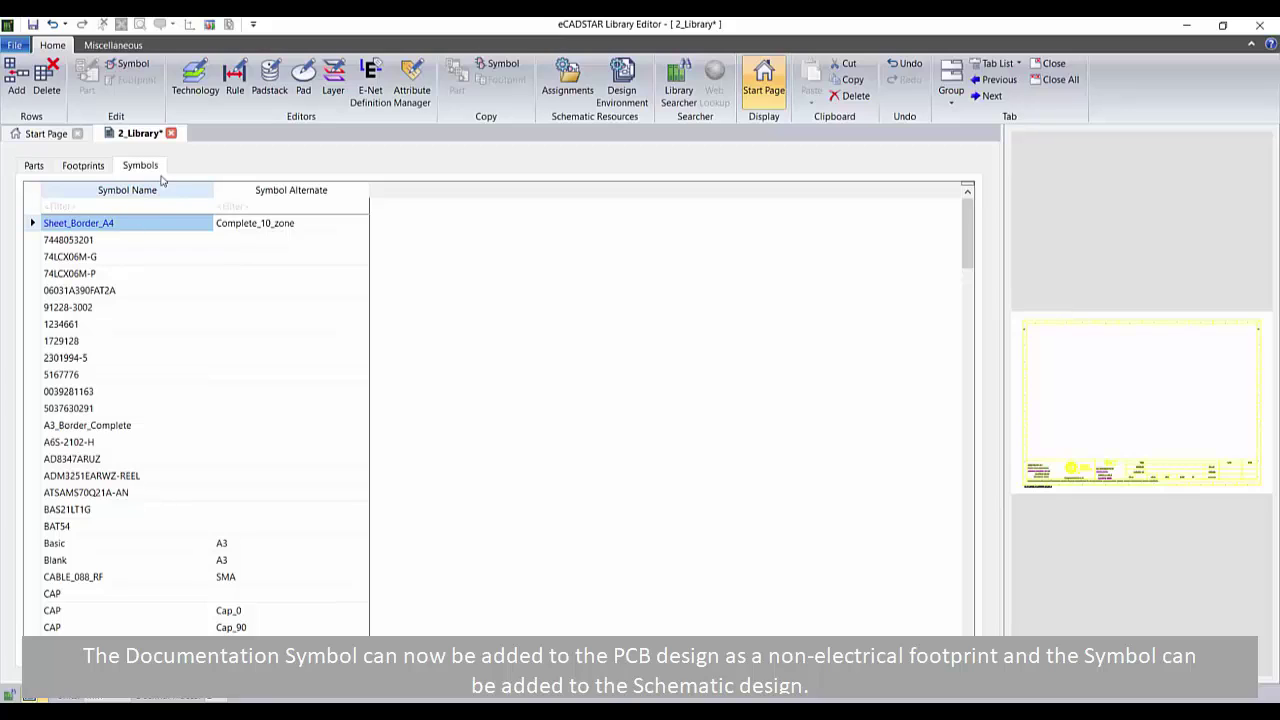
click(34, 25)
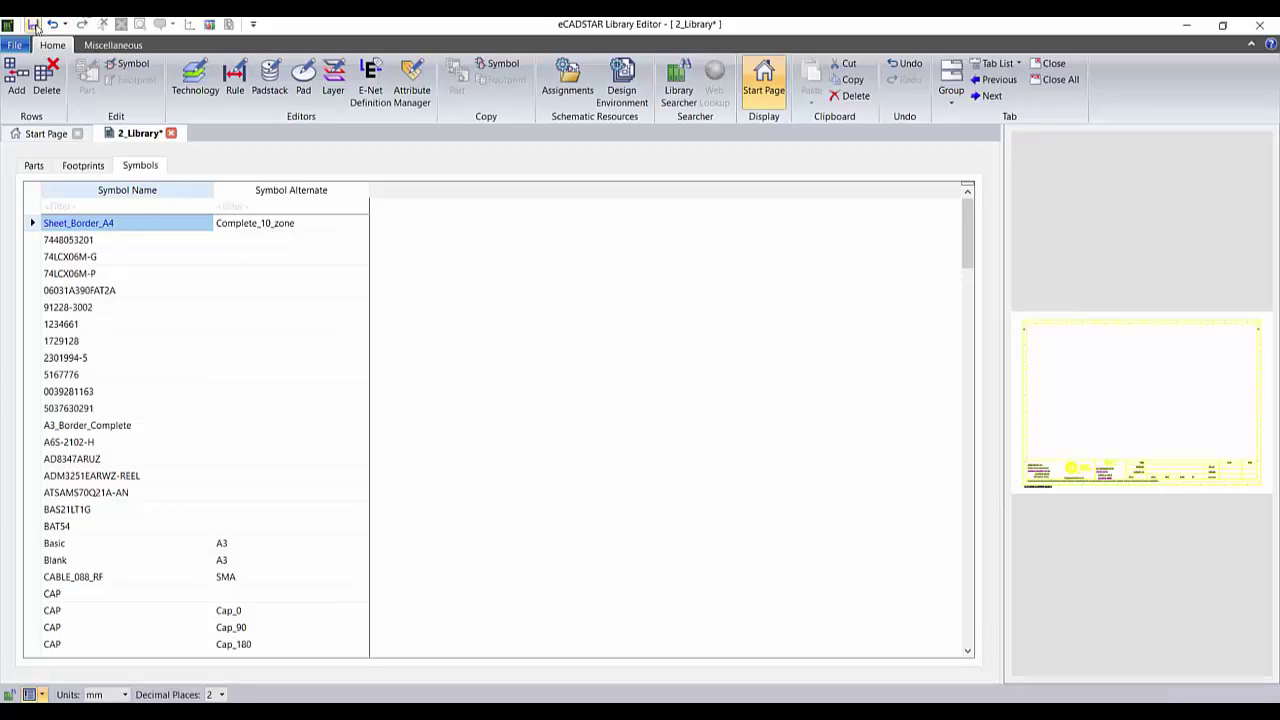